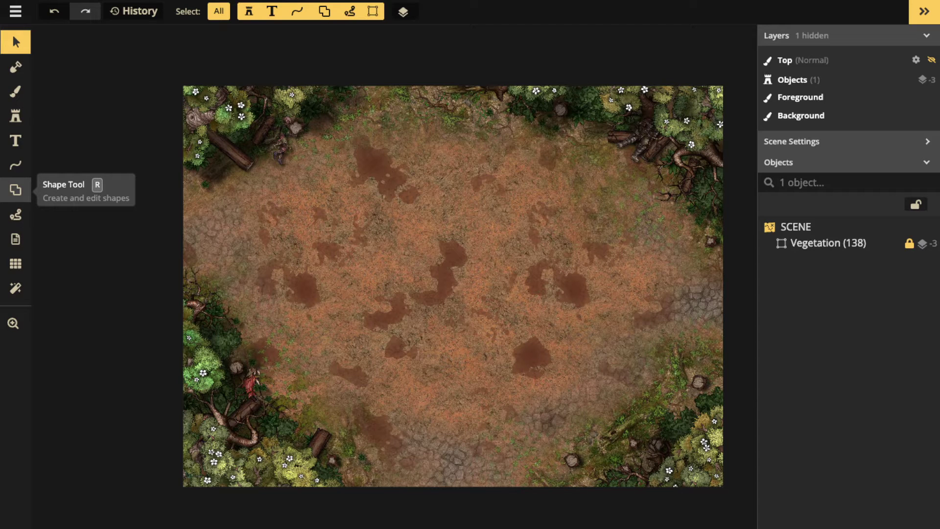
Step: Activate the Shape tool and show the grid over the map
{"action": "left_click", "coordinate": [15, 190]}
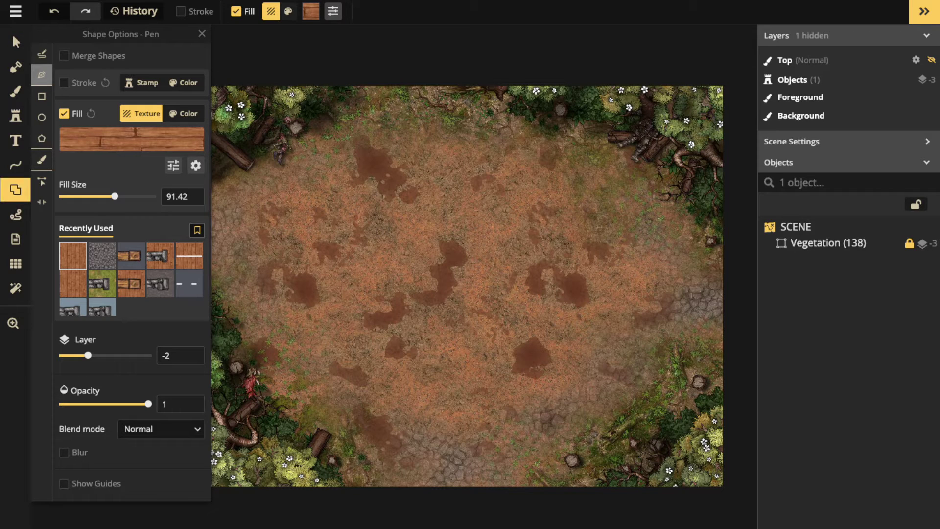
{"action": "key", "text": "g"}
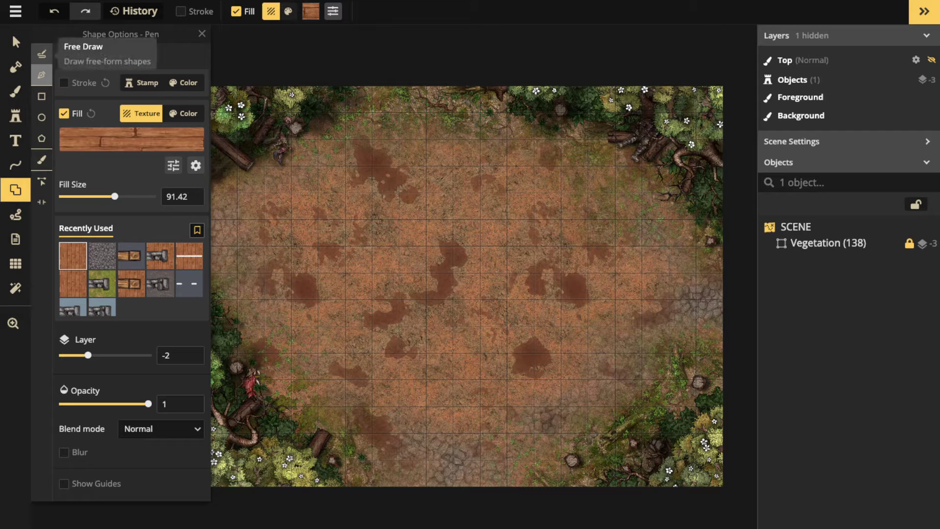
Step: Try outlining a free-form shape in the middle of the clearing with Free Draw, and discard it
{"action": "left_click", "coordinate": [41, 53]}
{"action": "mouse_move", "coordinate": [371, 169]}
{"action": "left_mouse_down"}
{"action": "mouse_move", "coordinate": [310, 255]}
{"action": "mouse_move", "coordinate": [524, 283]}
{"action": "left_mouse_up"}
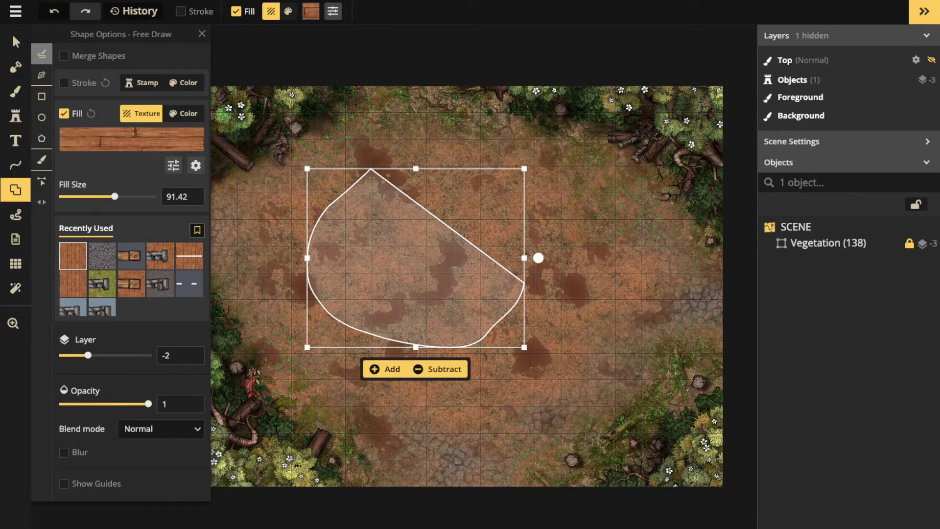
{"action": "key", "text": "Escape"}
Step: Try drawing a multi-point shape with straight and curved edges using the Pen, and discard it
{"action": "left_click", "coordinate": [42, 74]}
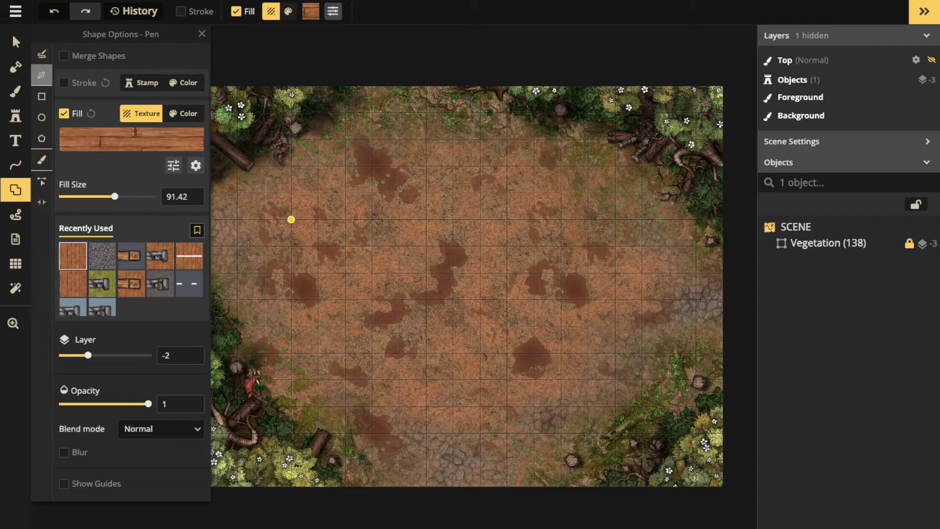
{"action": "left_click", "coordinate": [318, 246]}
{"action": "left_click", "coordinate": [318, 326]}
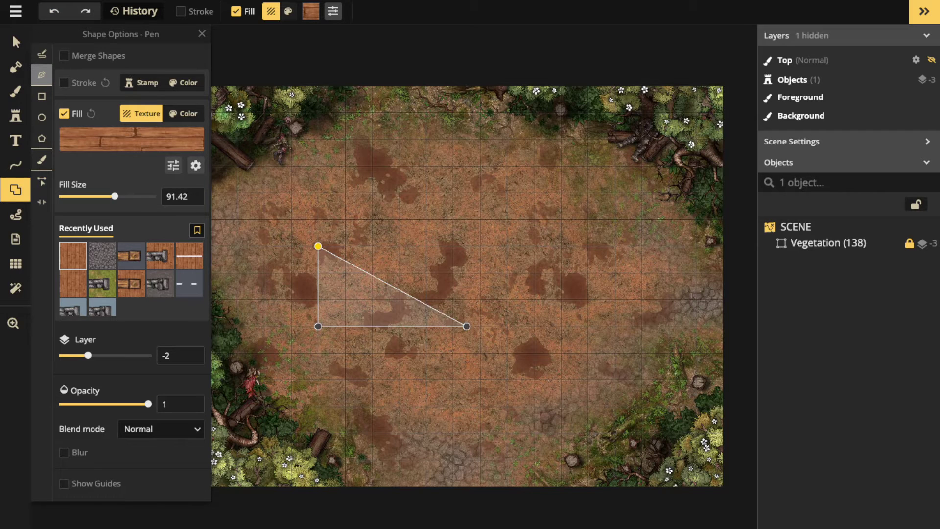
{"action": "left_click", "coordinate": [480, 326]}
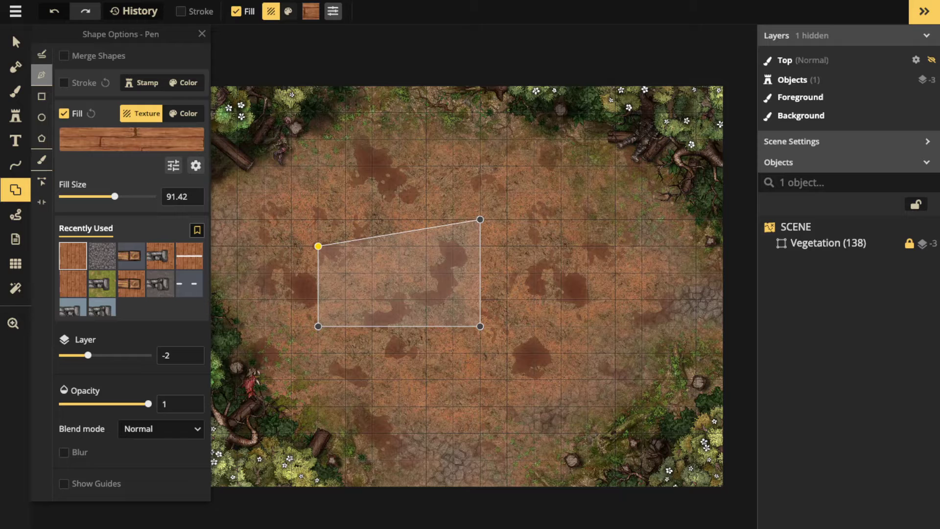
{"action": "left_click", "coordinate": [480, 219]}
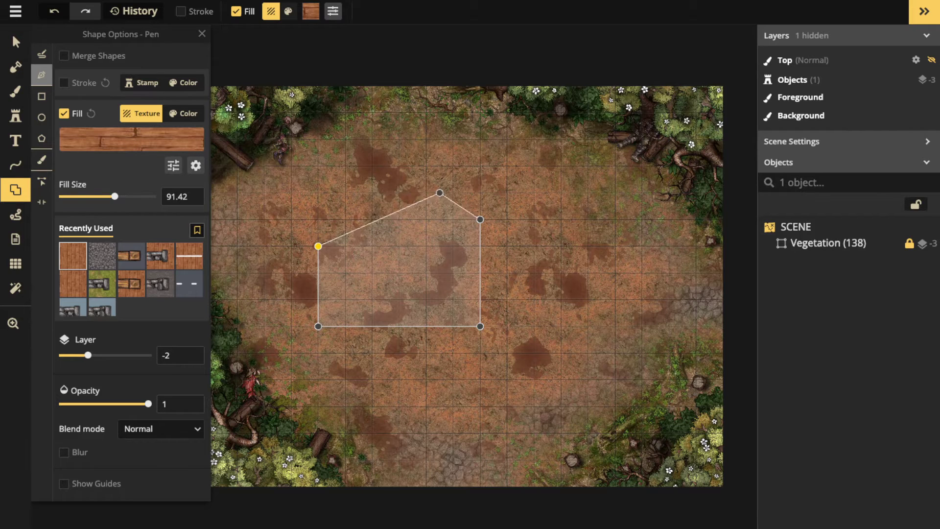
{"action": "left_click_drag", "start_coordinate": [440, 206], "coordinate": [386, 166]}
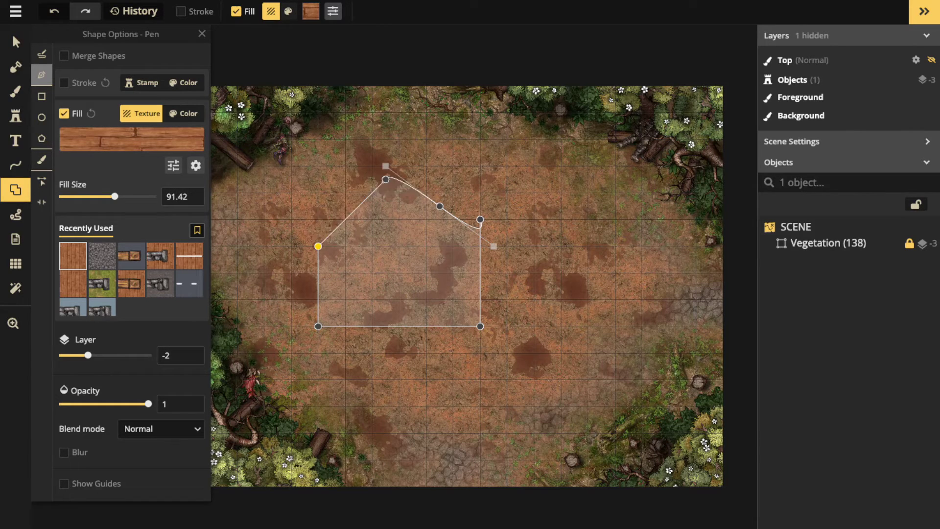
{"action": "key", "text": "Escape"}
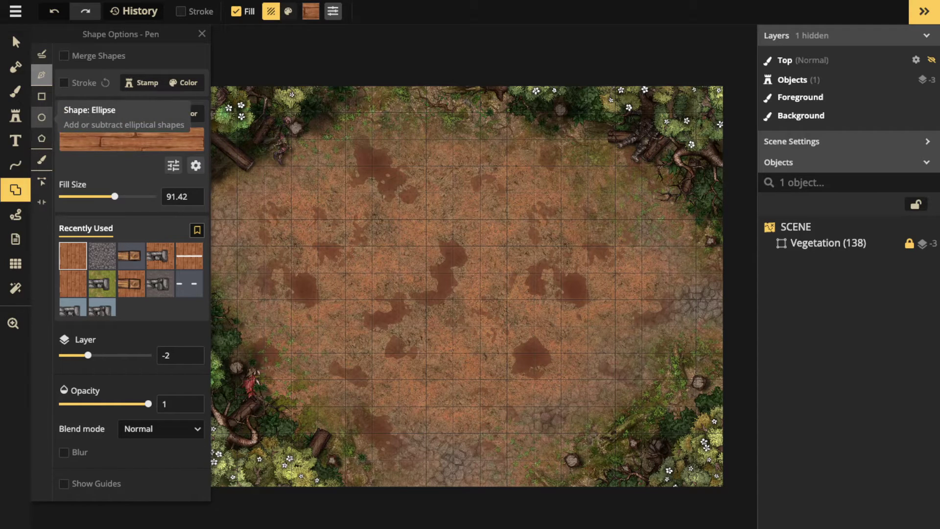
Step: Try raising the number of polygon sides, paint a trial Wood Floor area with the shape brush, and undo the painted area
{"action": "left_click", "coordinate": [42, 138]}
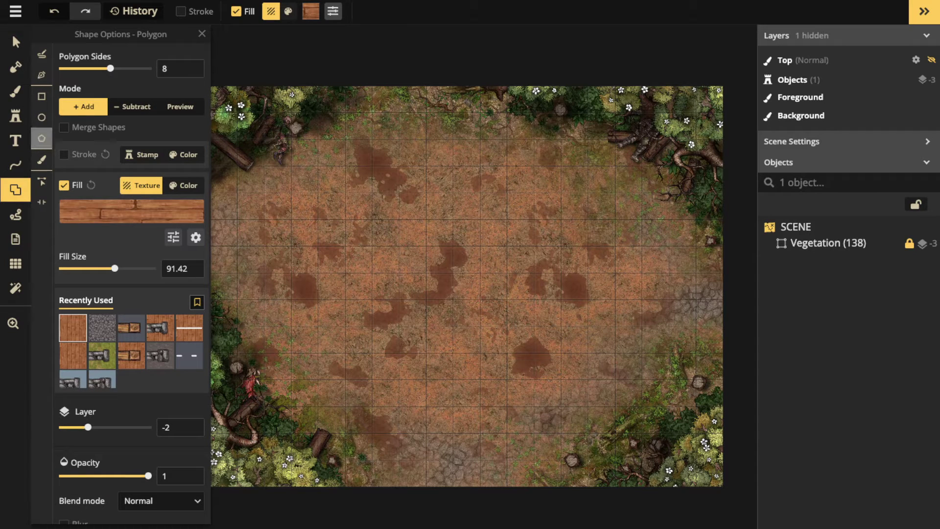
{"action": "mouse_move", "coordinate": [110, 68]}
{"action": "left_mouse_down"}
{"action": "mouse_move", "coordinate": [83, 69]}
{"action": "mouse_move", "coordinate": [123, 69]}
{"action": "left_mouse_up"}
{"action": "left_click", "coordinate": [42, 159]}
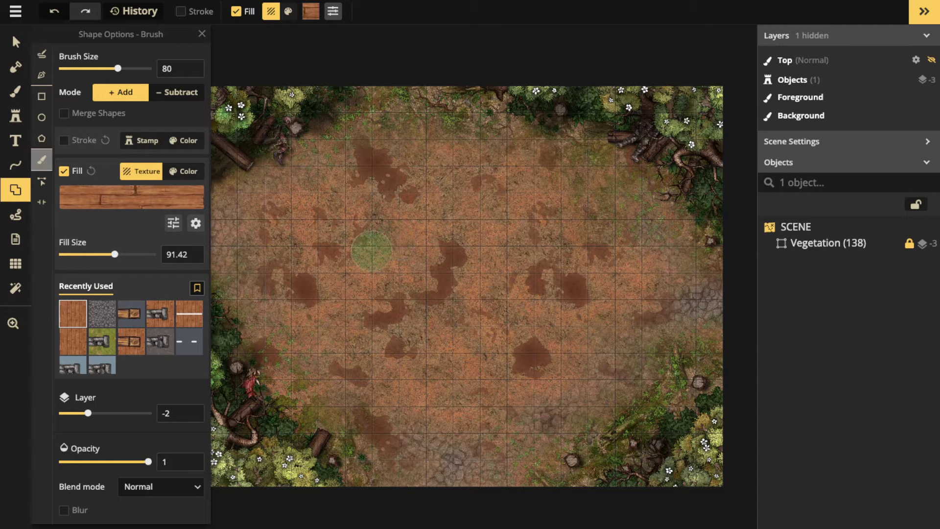
{"action": "mouse_move", "coordinate": [371, 249]}
{"action": "left_mouse_down"}
{"action": "mouse_move", "coordinate": [416, 274]}
{"action": "mouse_move", "coordinate": [407, 275]}
{"action": "left_mouse_up"}
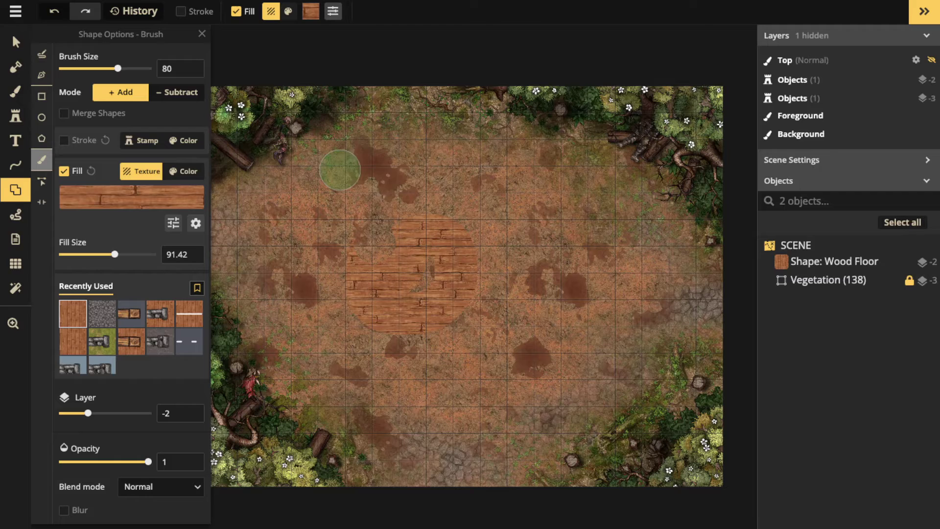
{"action": "key", "text": "ctrl+z"}
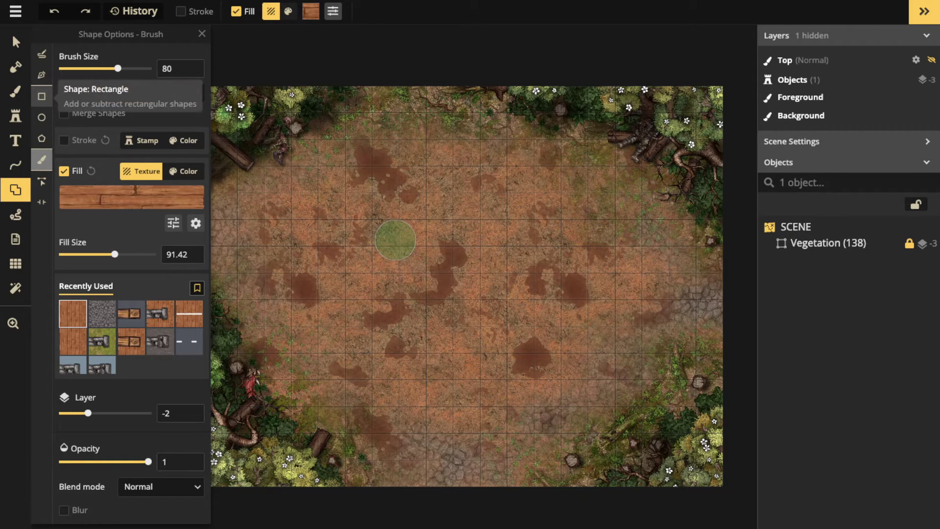
Step: Draw a rectangular room about 11 by 7 grid squares in the clearing and apply the recent stone wall and wood floor style
{"action": "left_click", "coordinate": [42, 97]}
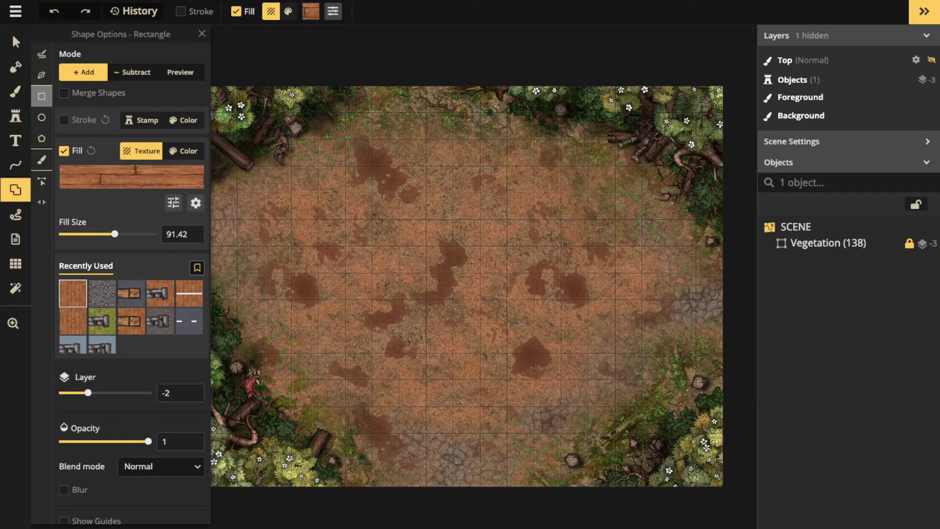
{"action": "left_click_drag", "start_coordinate": [318, 193], "coordinate": [616, 380]}
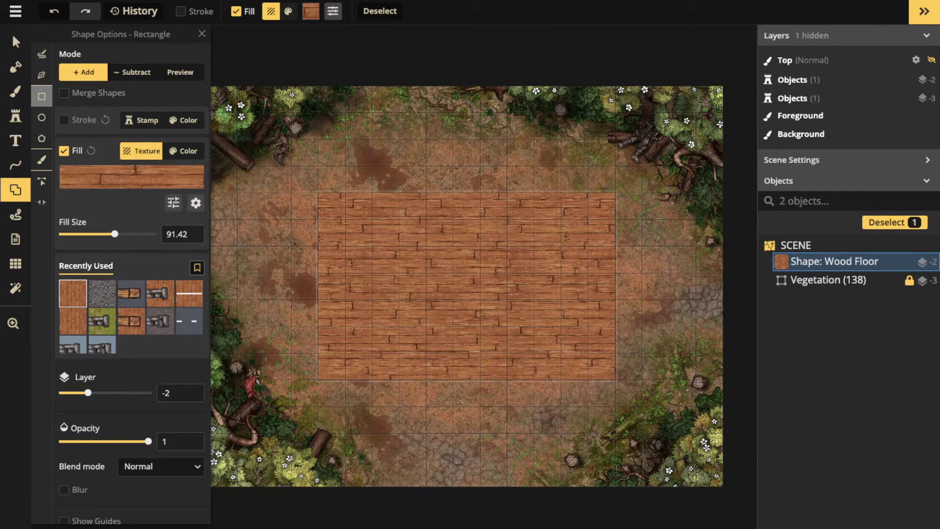
{"action": "left_click", "coordinate": [160, 293]}
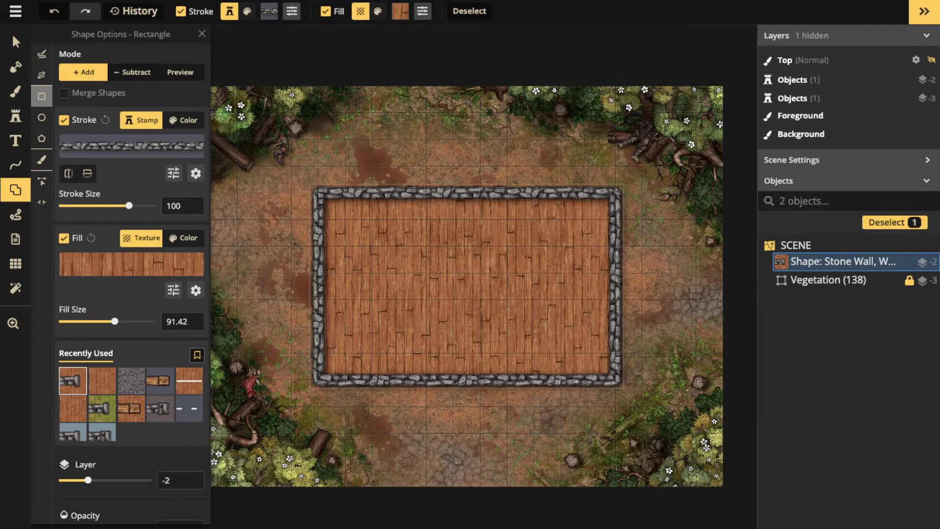
Step: Move the walled room one grid square to the left
{"action": "left_click", "coordinate": [16, 43]}
{"action": "left_click_drag", "start_coordinate": [466, 286], "coordinate": [440, 286]}
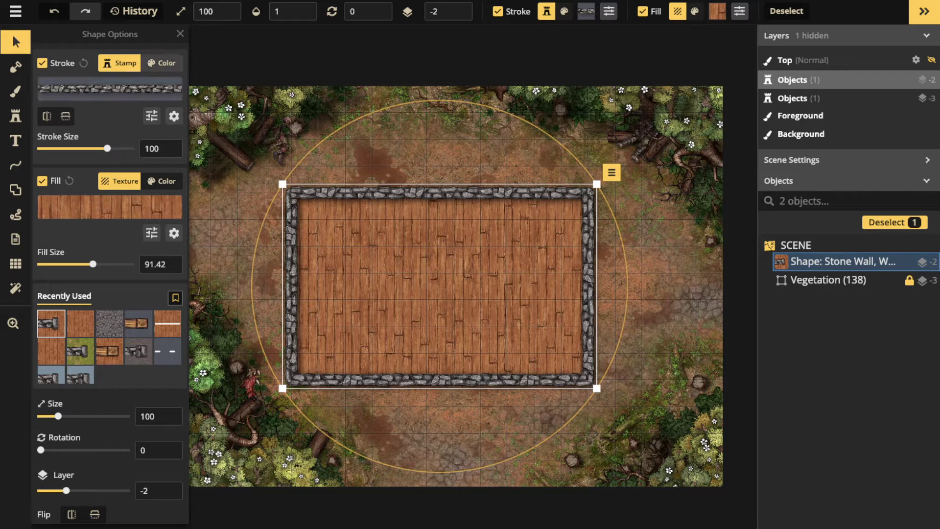
Step: Try a plain color for the room's stroke and fill, and restore the stone wall stamp and wood floor texture
{"action": "left_click", "coordinate": [162, 62]}
{"action": "left_click", "coordinate": [119, 63]}
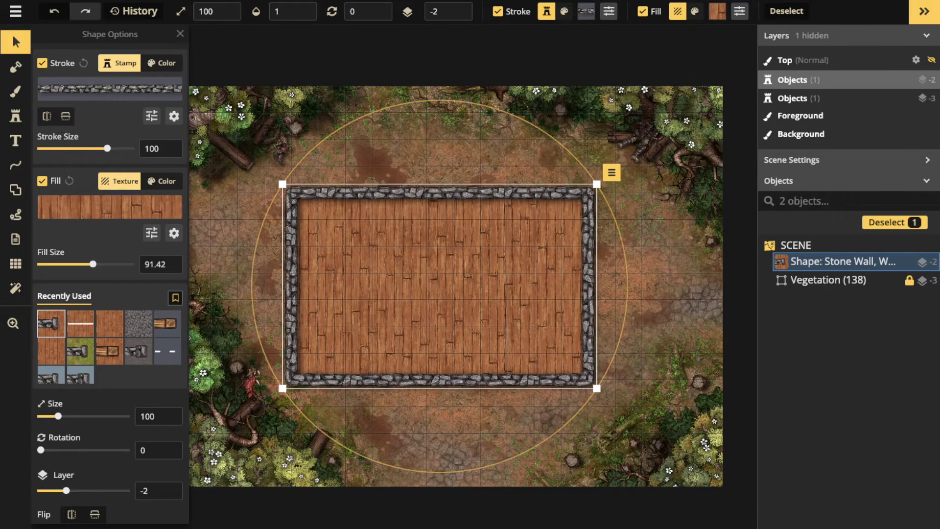
{"action": "left_click", "coordinate": [162, 181]}
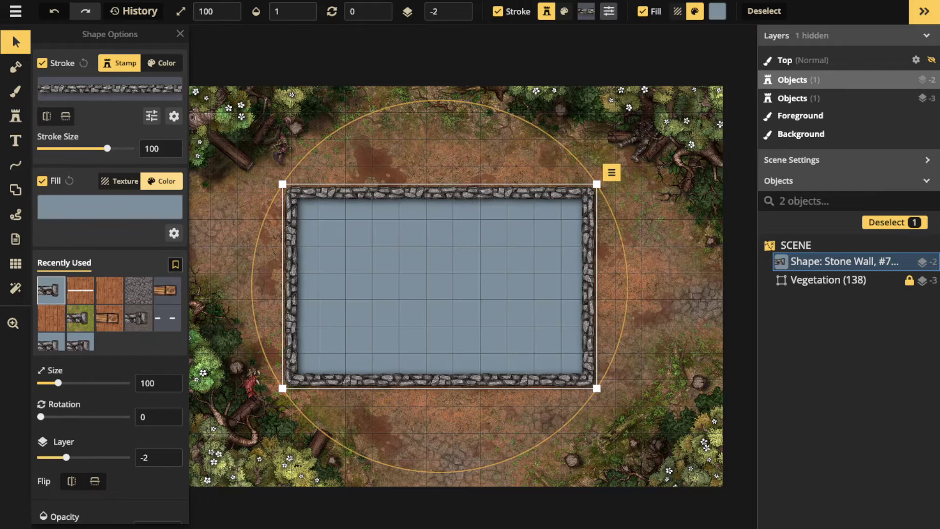
{"action": "left_click", "coordinate": [119, 181]}
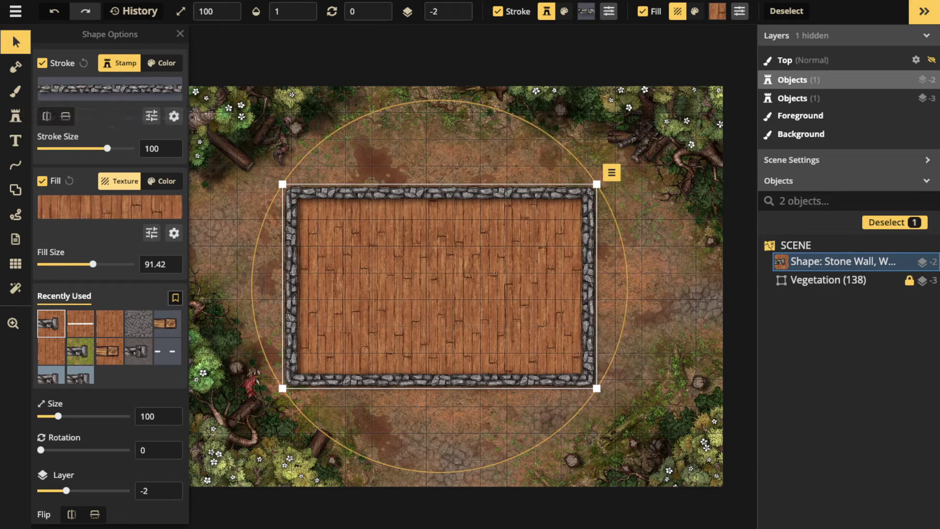
Step: With Merge Shapes enabled, extend the room with a rectangular alcove through its upper wall and a smaller one through its lower wall
{"action": "left_click", "coordinate": [16, 190]}
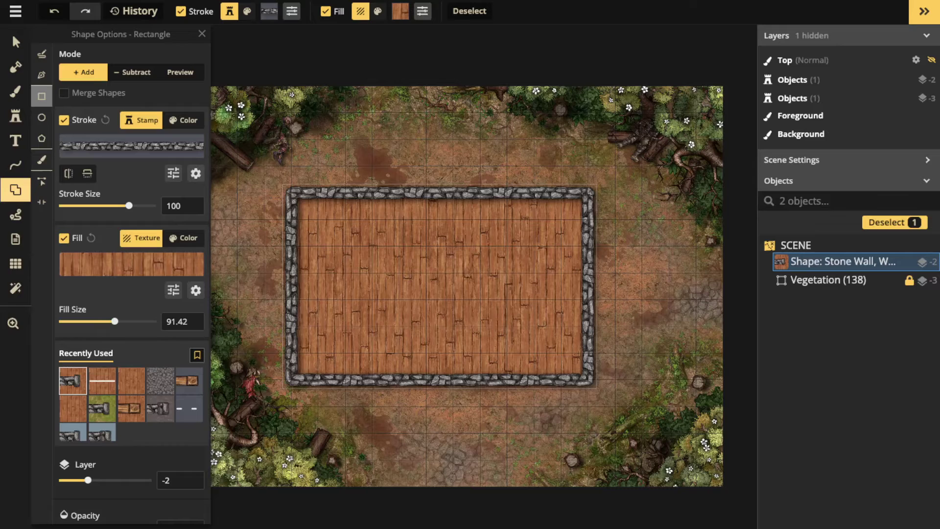
{"action": "left_click", "coordinate": [64, 92]}
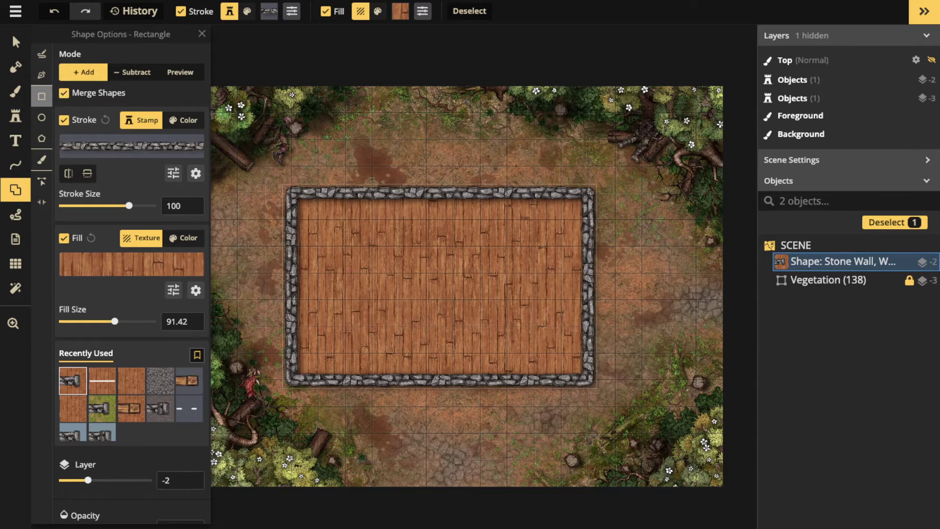
{"action": "left_click_drag", "start_coordinate": [342, 137], "coordinate": [458, 222]}
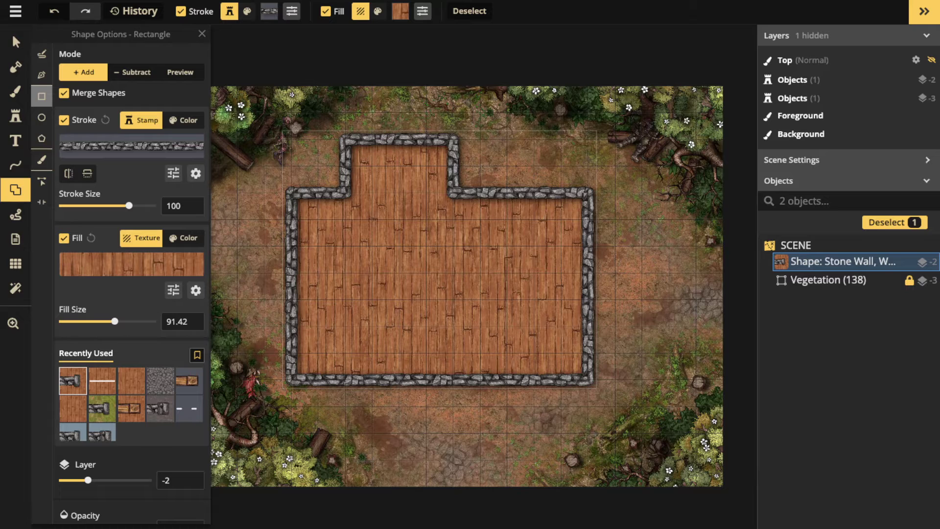
{"action": "left_click_drag", "start_coordinate": [372, 366], "coordinate": [453, 406]}
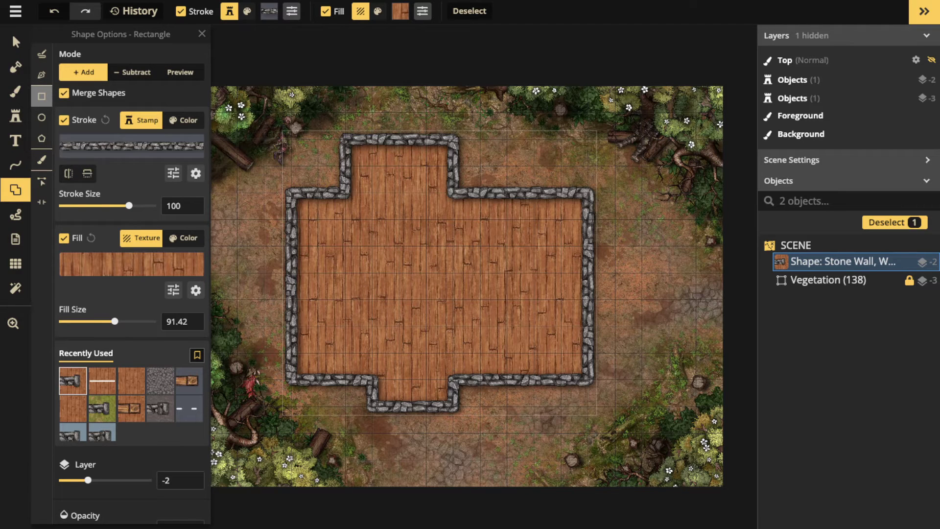
Step: Move the node at the room's upper-left corner down one grid square and add a node on the wall right of the upper alcove
{"action": "left_click", "coordinate": [41, 181]}
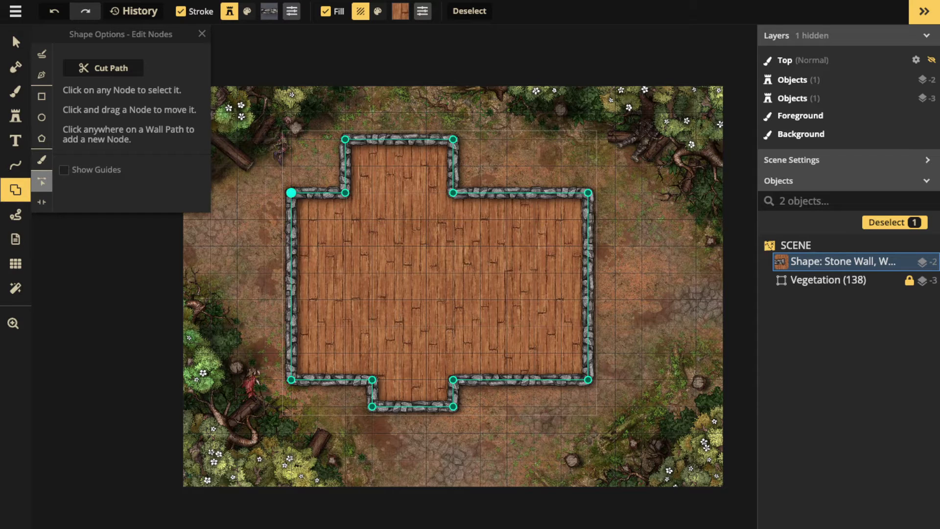
{"action": "left_click", "coordinate": [291, 193]}
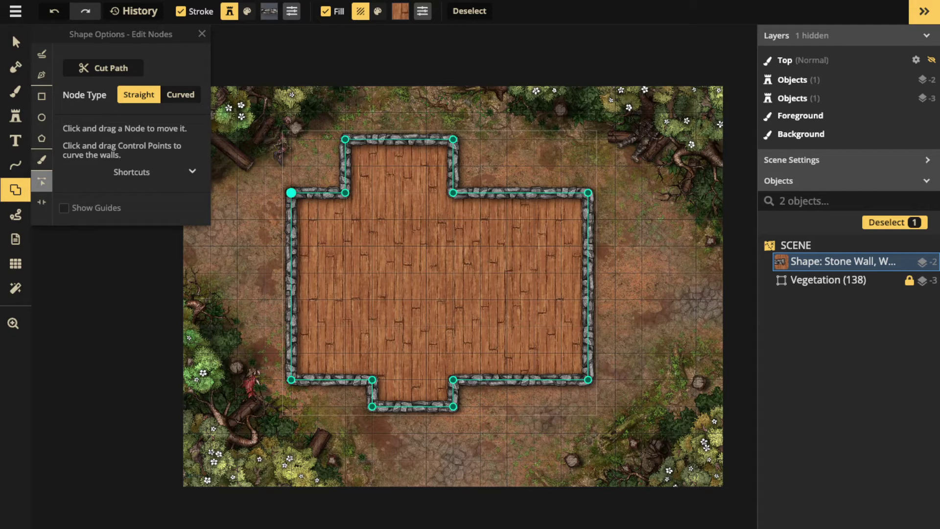
{"action": "left_click_drag", "start_coordinate": [291, 192], "coordinate": [291, 219]}
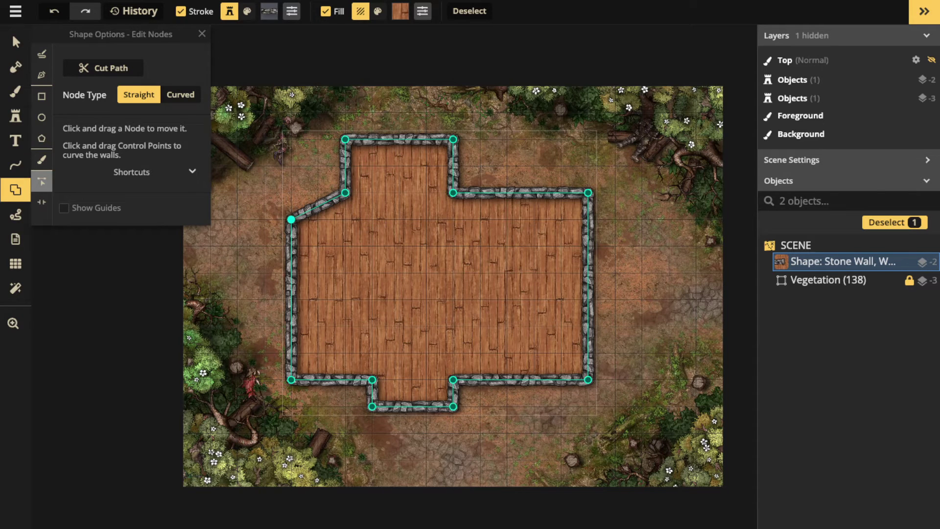
{"action": "left_click", "coordinate": [508, 192]}
{"action": "mouse_move", "coordinate": [507, 193]}
{"action": "left_mouse_down"}
{"action": "mouse_move", "coordinate": [507, 180]}
{"action": "mouse_move", "coordinate": [507, 206]}
{"action": "mouse_move", "coordinate": [508, 193]}
{"action": "left_mouse_up"}
Step: Add a portal opening in the middle of the lower alcove's outer wall
{"action": "left_click", "coordinate": [41, 201]}
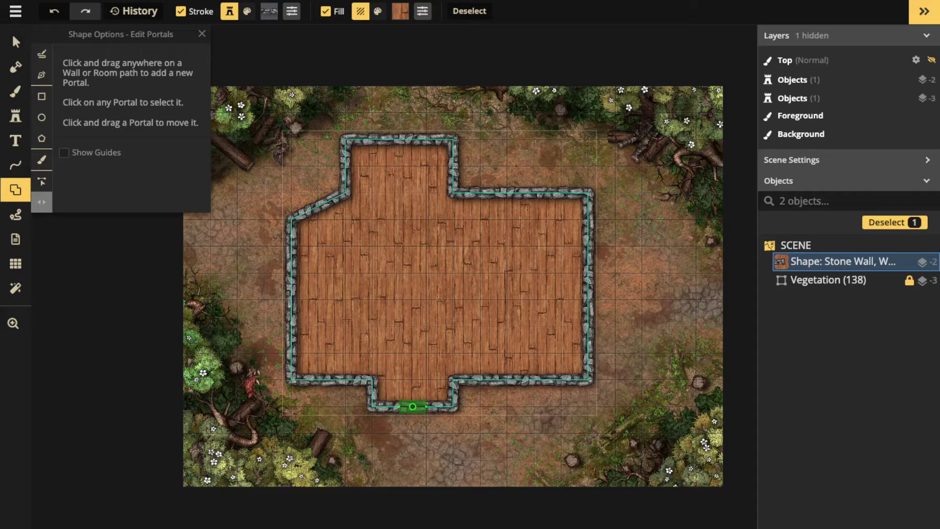
{"action": "left_click", "coordinate": [413, 407]}
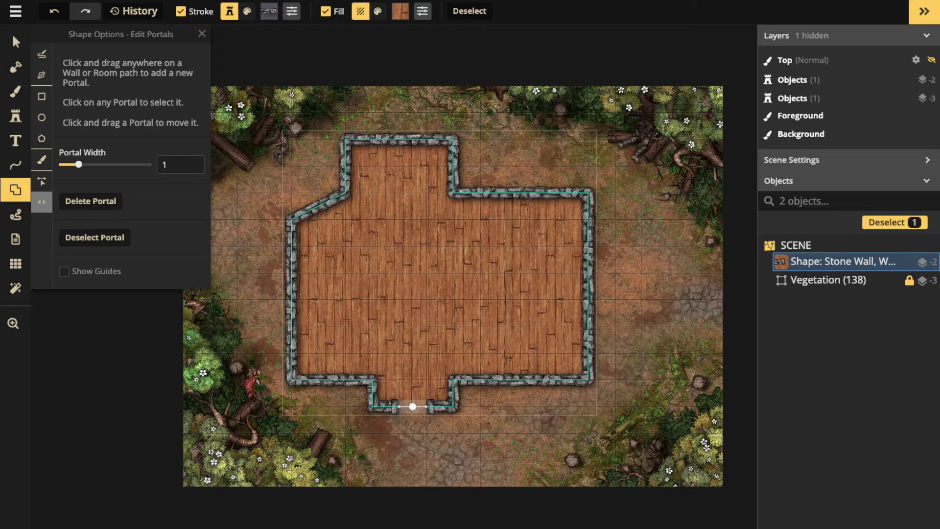
Step: Examine the room's stroke color adjustments, stroke options and fill color adjustments
{"action": "left_click", "coordinate": [42, 53]}
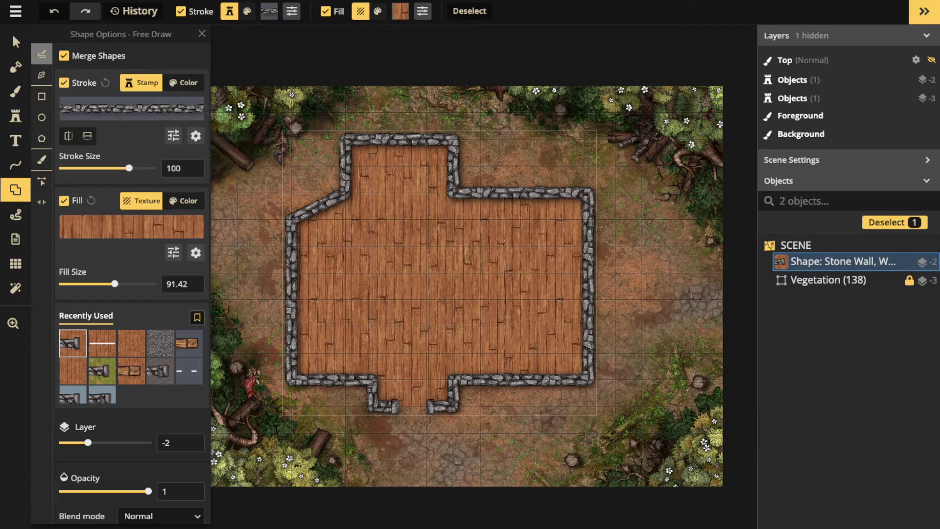
{"action": "left_click", "coordinate": [173, 136]}
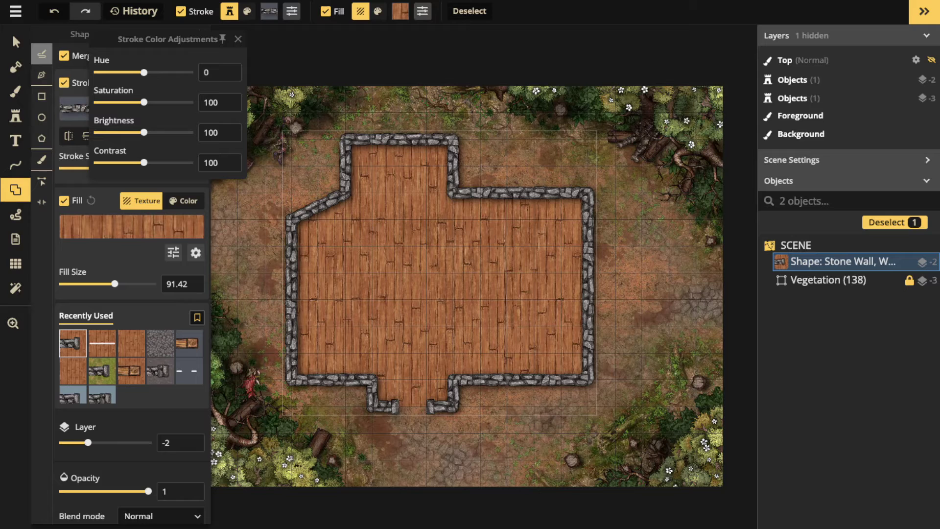
{"action": "left_click", "coordinate": [238, 38]}
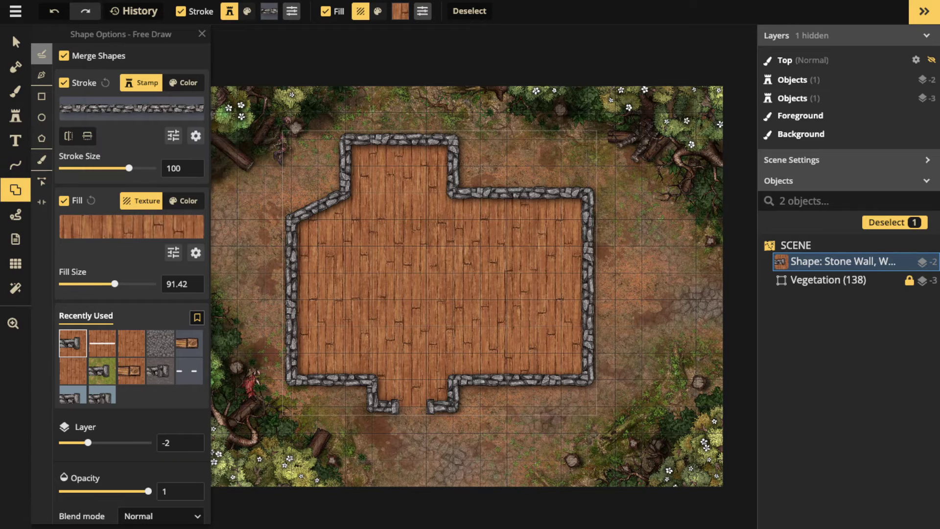
{"action": "left_click", "coordinate": [195, 136]}
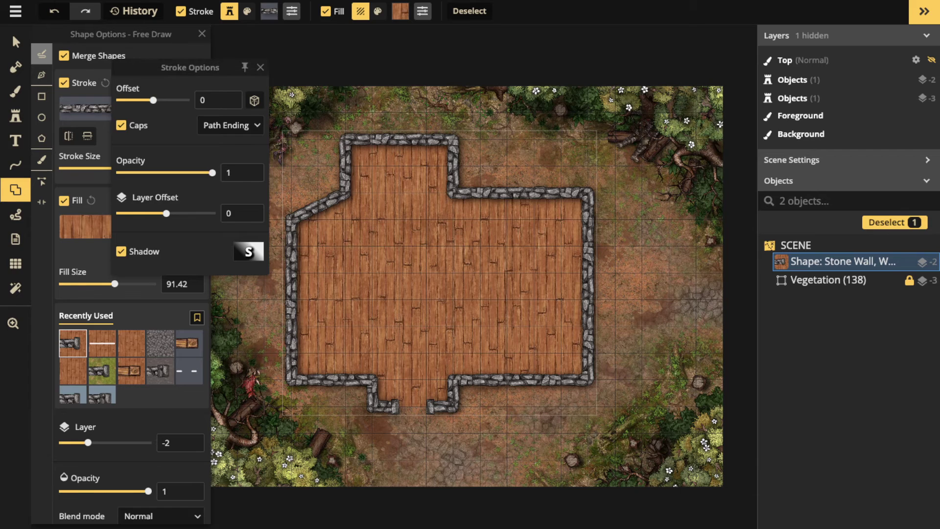
{"action": "left_click", "coordinate": [260, 67]}
{"action": "left_click", "coordinate": [173, 252]}
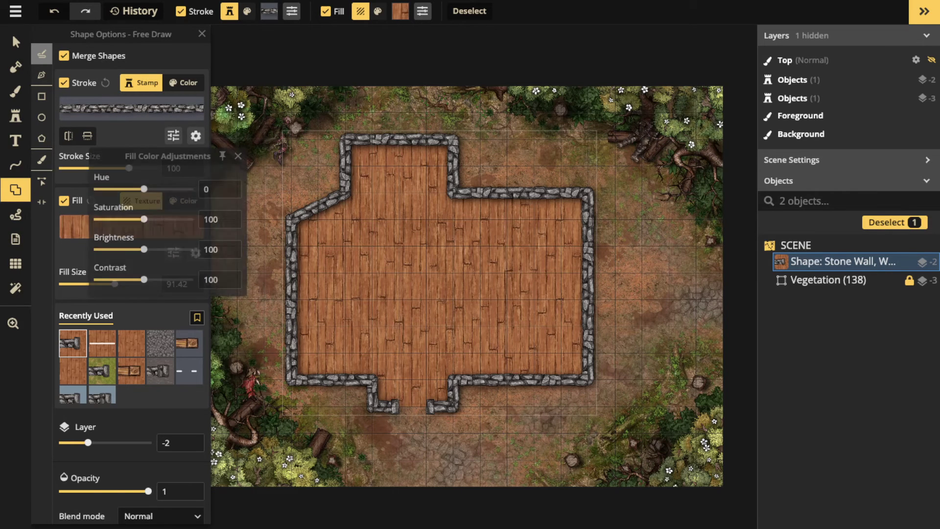
{"action": "left_click", "coordinate": [238, 156]}
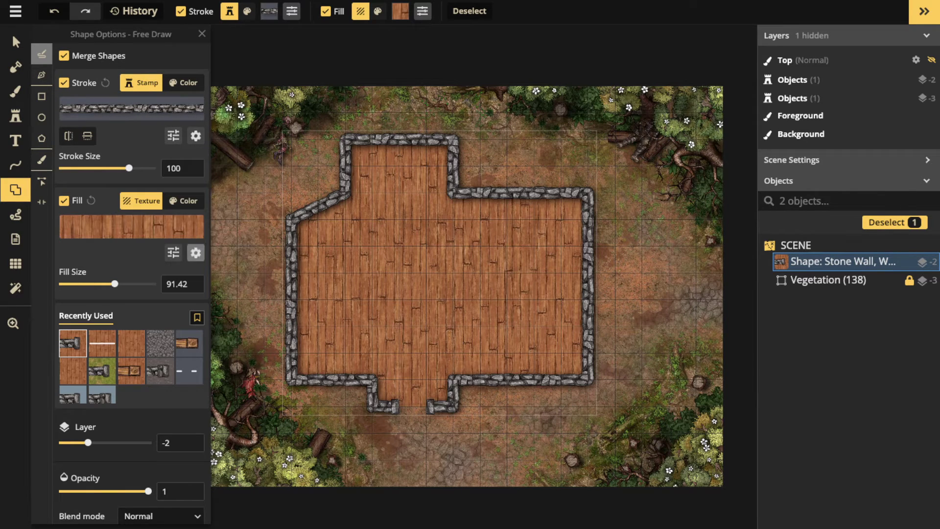
Step: Examine the room's fill options and the remaining layer, opacity, blend mode, blur and guide settings
{"action": "left_click", "coordinate": [196, 253]}
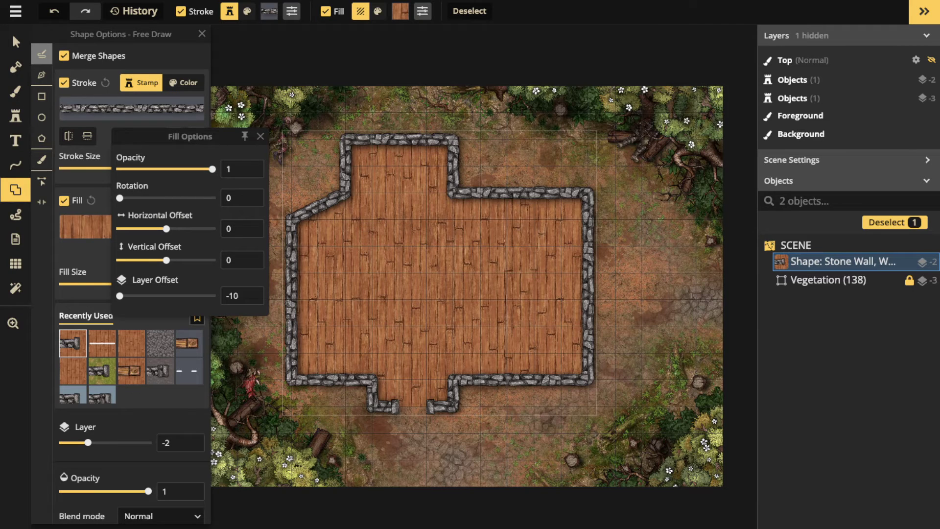
{"action": "key", "text": "Escape"}
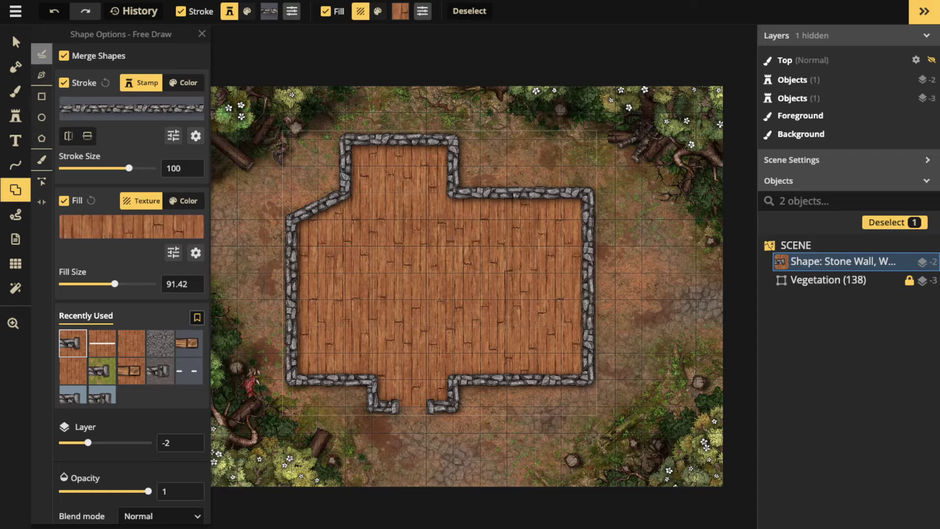
{"action": "scroll", "coordinate": [127, 294], "scroll_direction": "down", "scroll_amount": 1}
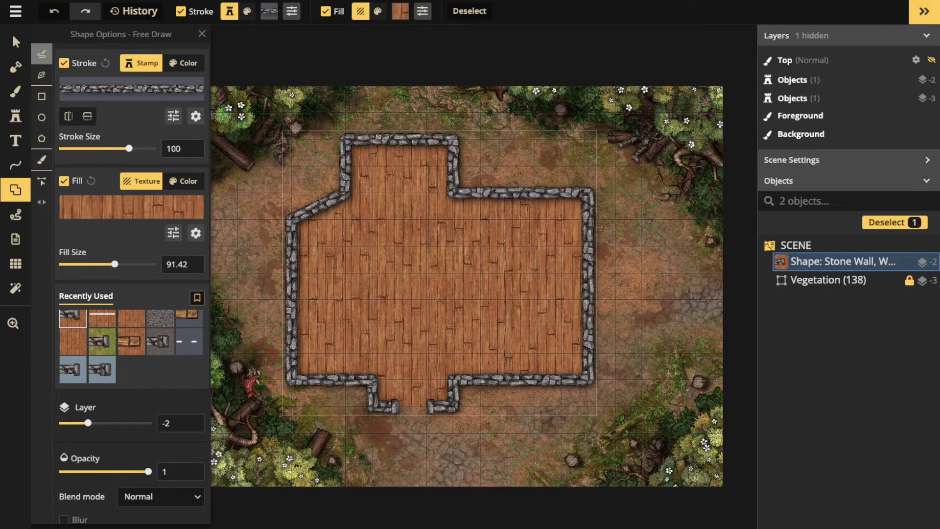
{"action": "scroll", "coordinate": [133, 397], "scroll_direction": "down", "scroll_amount": 2}
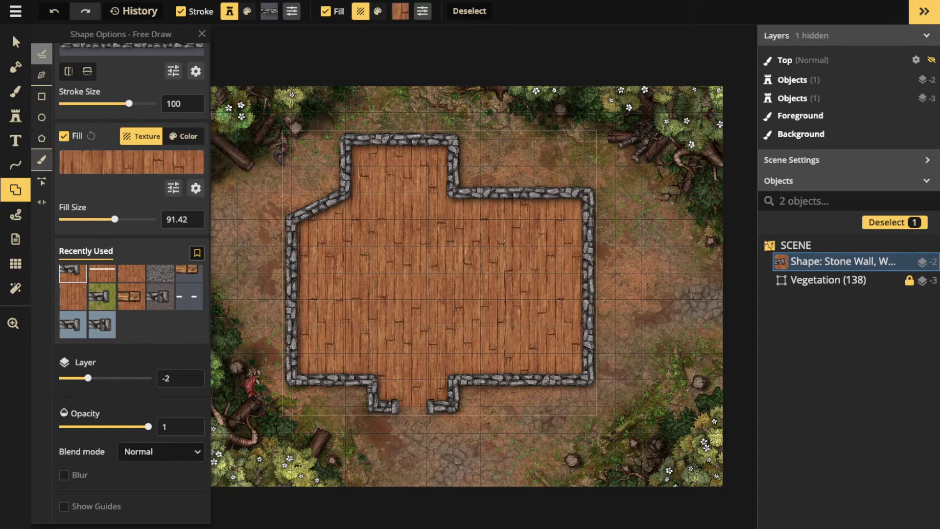
Step: Draw a three-sided wooden wall line with the Pen mode, enclosing an entry area above the lower alcove inside the room
{"action": "left_click", "coordinate": [15, 165]}
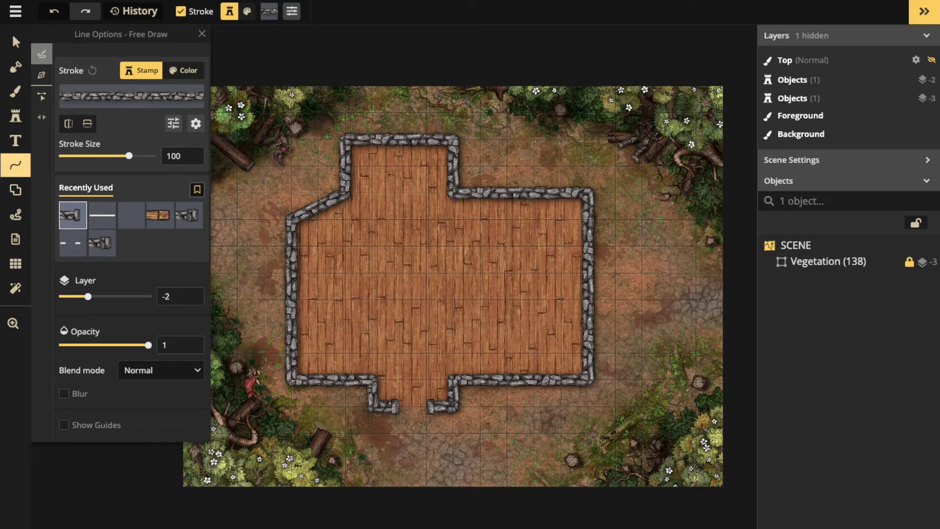
{"action": "left_click", "coordinate": [160, 215]}
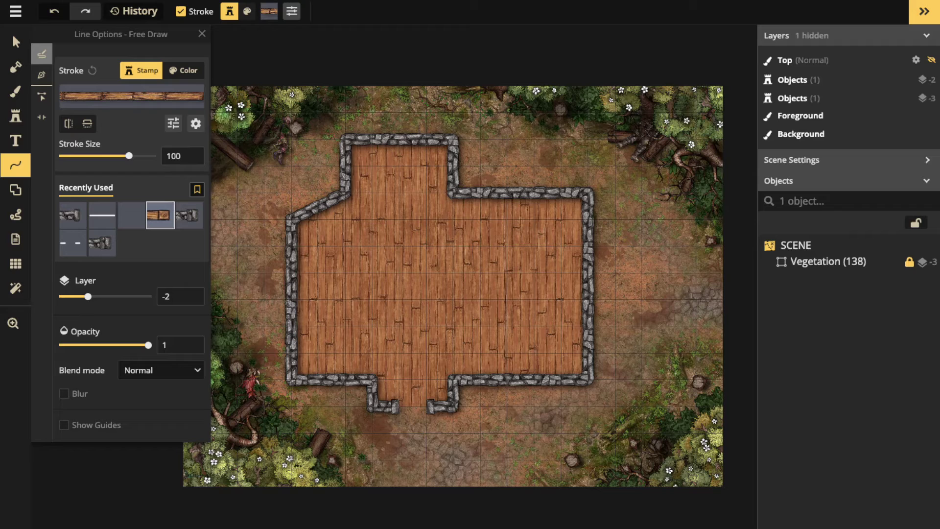
{"action": "left_click", "coordinate": [41, 75]}
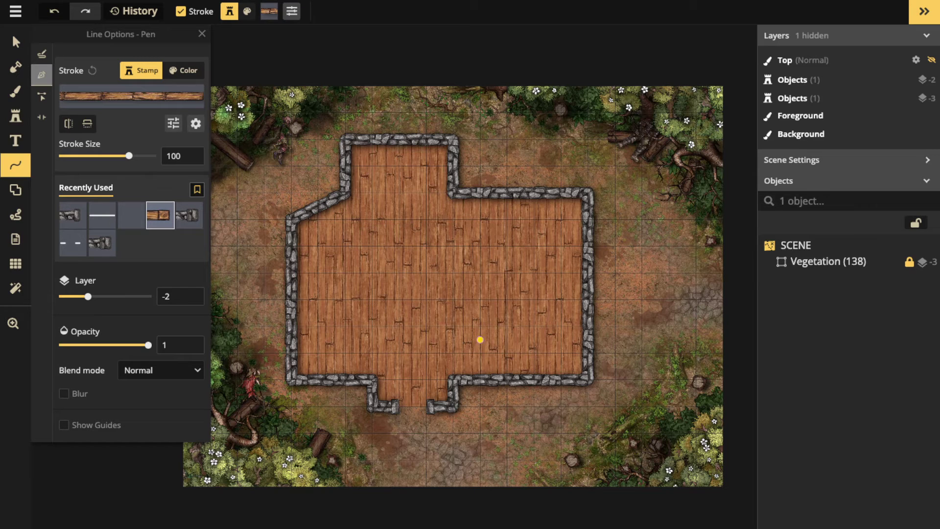
{"action": "left_click", "coordinate": [372, 379]}
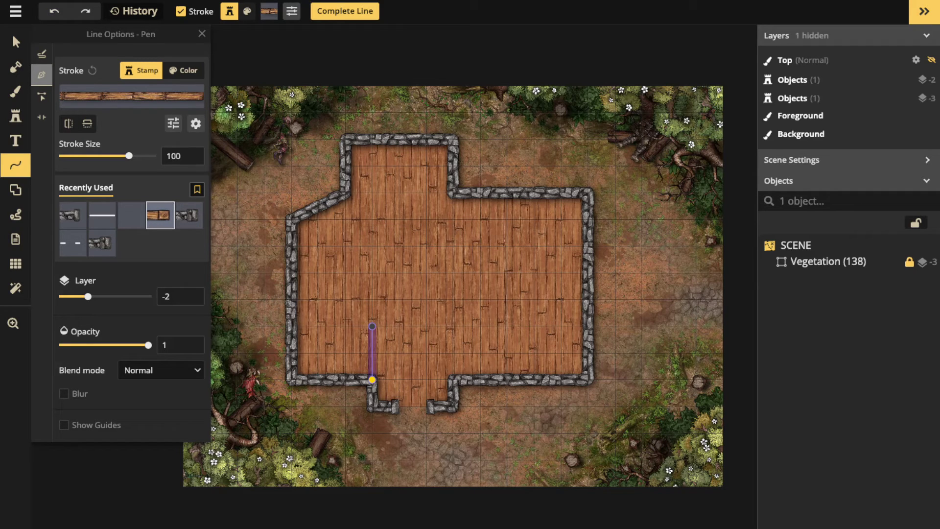
{"action": "left_click", "coordinate": [373, 326]}
{"action": "left_click", "coordinate": [467, 326]}
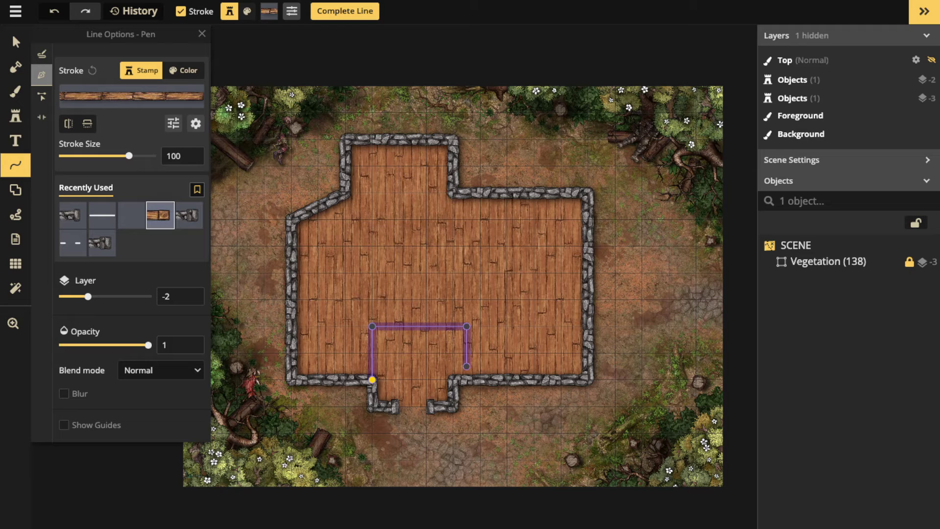
{"action": "key", "text": "Escape"}
{"action": "left_click", "coordinate": [372, 380]}
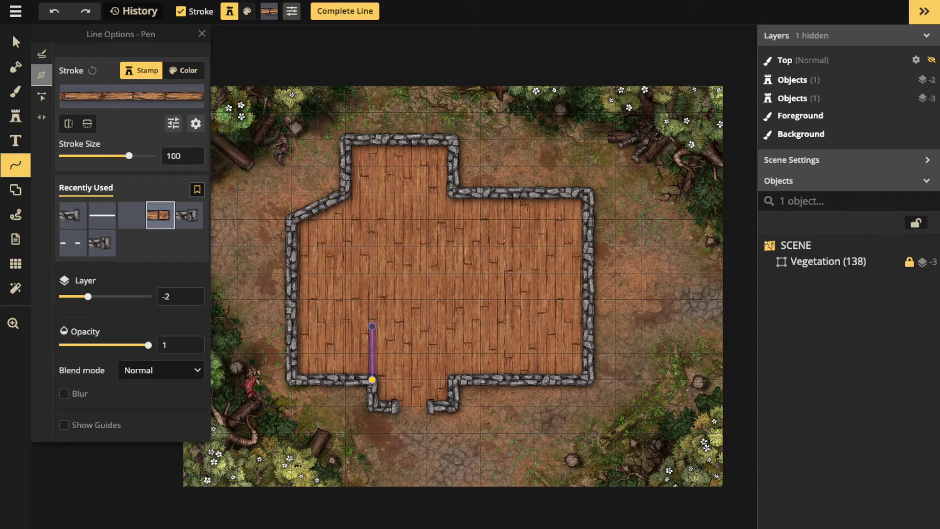
{"action": "left_click", "coordinate": [453, 326]}
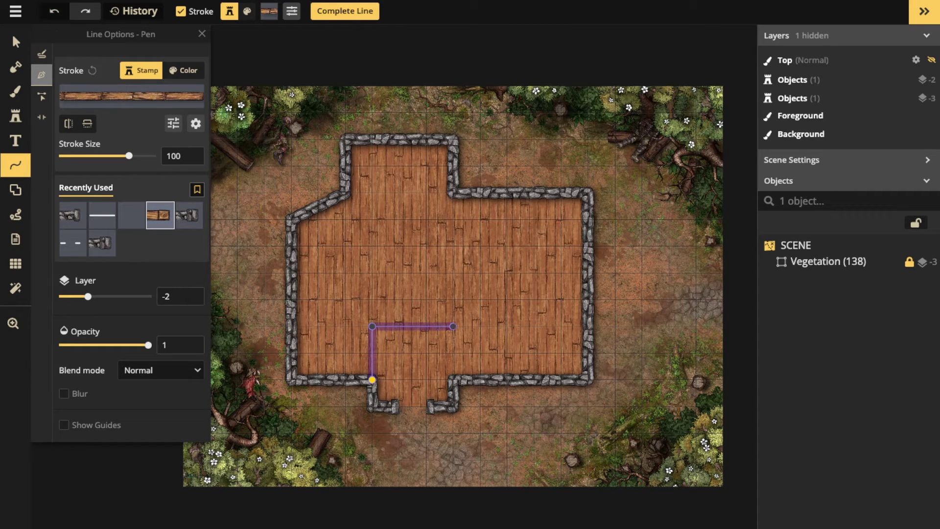
{"action": "double_click", "coordinate": [453, 380]}
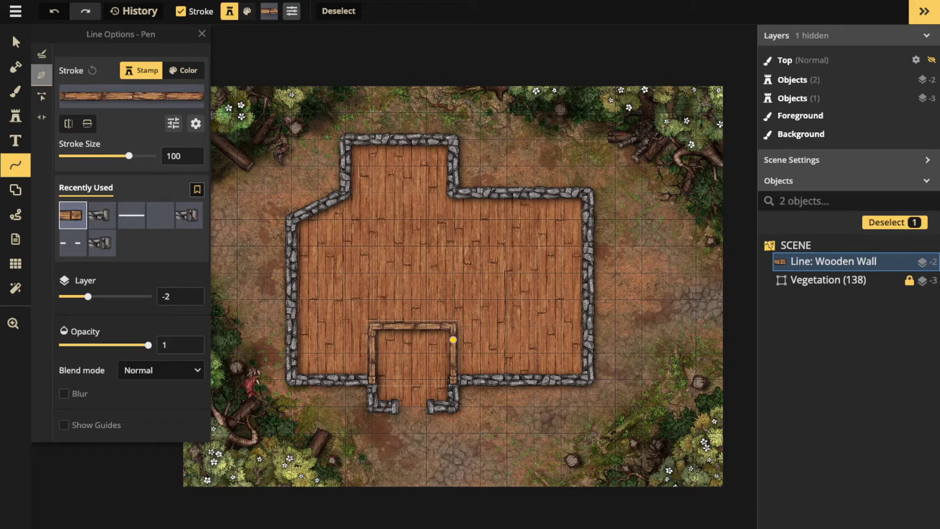
Step: Draw a straight wooden wall from the entry enclosure's upper-right corner up to the stone corner beside the upper alcove
{"action": "left_click", "coordinate": [453, 326]}
{"action": "left_click_drag", "start_coordinate": [453, 207], "coordinate": [453, 191]}
{"action": "key", "text": "Return"}
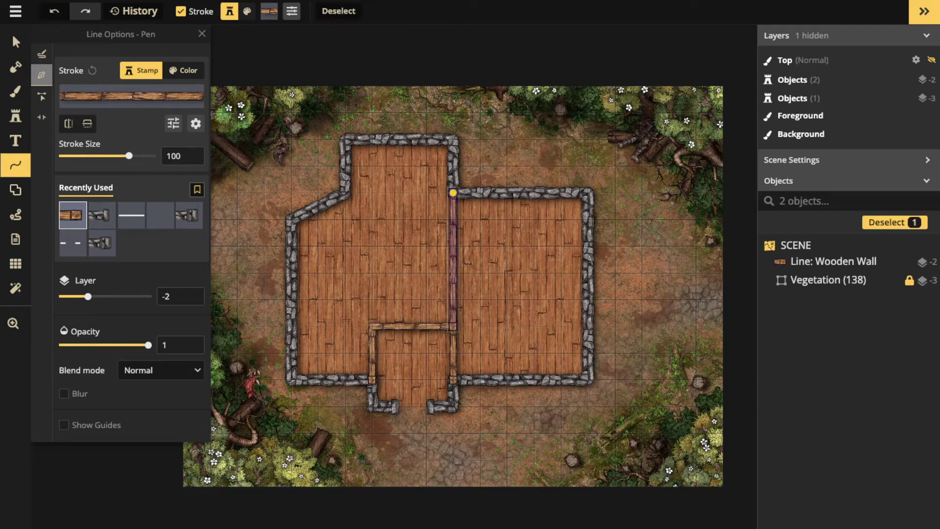
Step: Move both wooden wall lines together to layer -3 and deselect them
{"action": "left_click", "coordinate": [16, 42]}
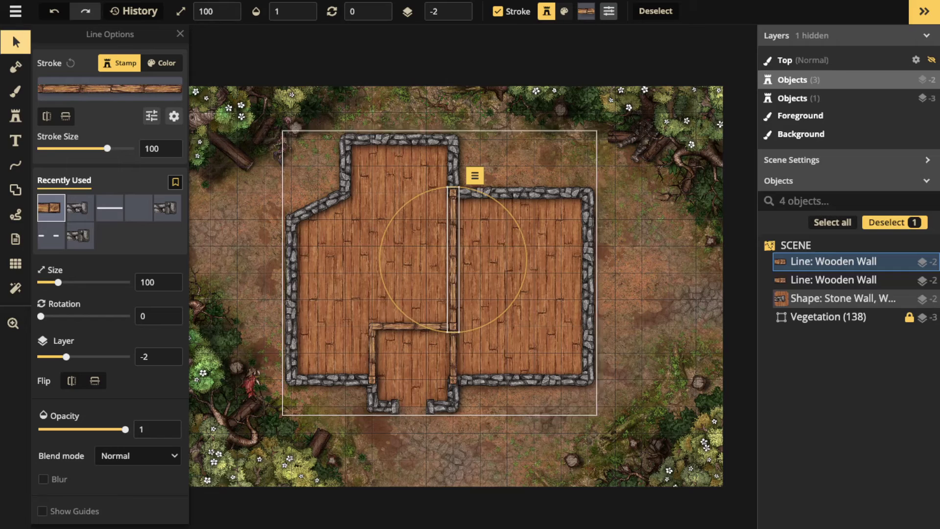
{"action": "left_click", "coordinate": [411, 326]}
{"action": "left_click", "coordinate": [453, 254], "text": "shift"}
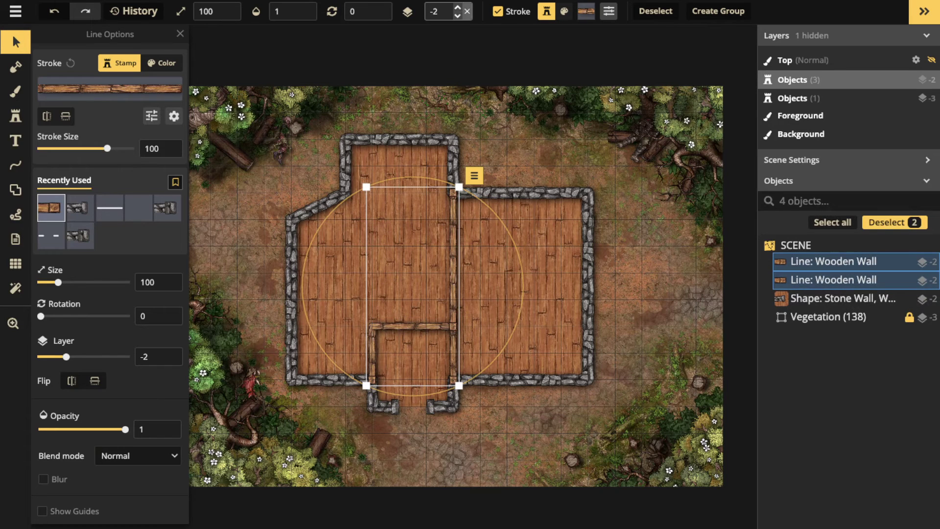
{"action": "left_click", "coordinate": [464, 15]}
{"action": "key", "text": "Escape"}
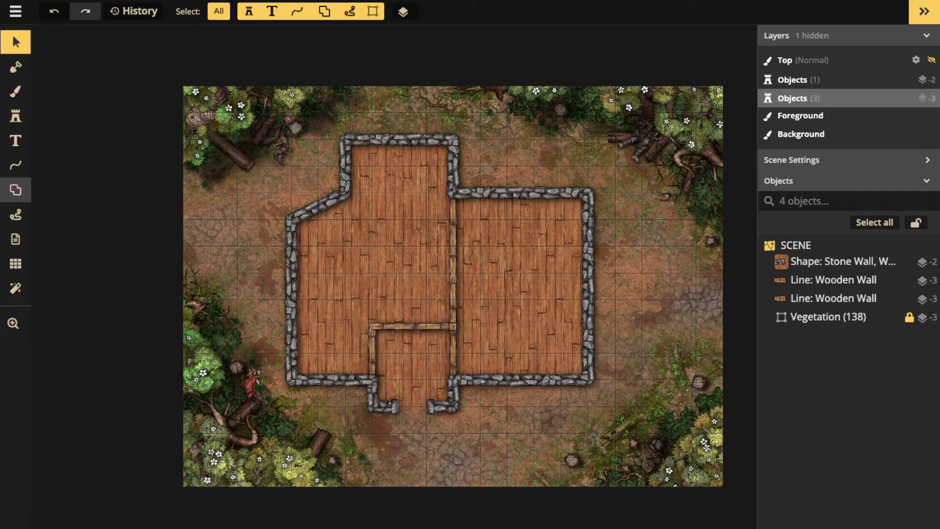
Step: Add a portal of width 1 in the middle of the entry's upper wooden wall and another in the vertical dividing wall
{"action": "left_click", "coordinate": [16, 165]}
{"action": "left_click", "coordinate": [42, 117]}
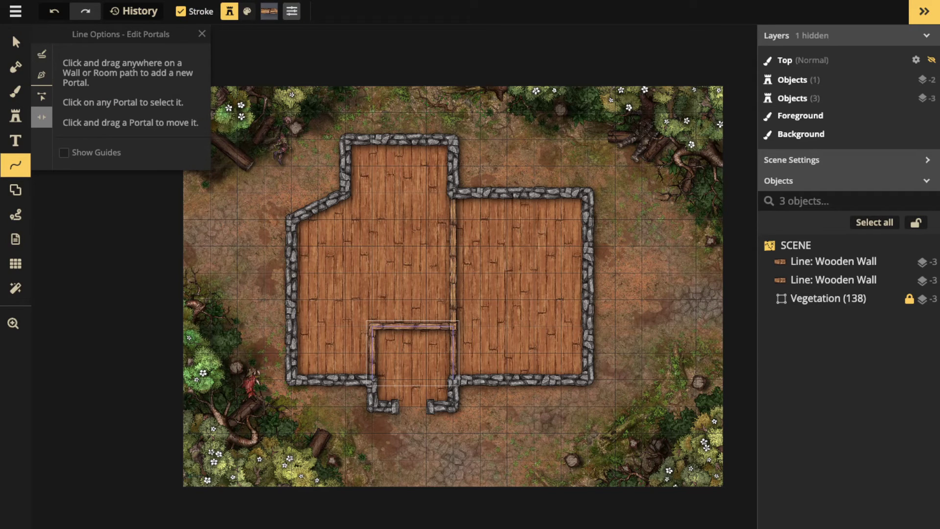
{"action": "left_click", "coordinate": [414, 326]}
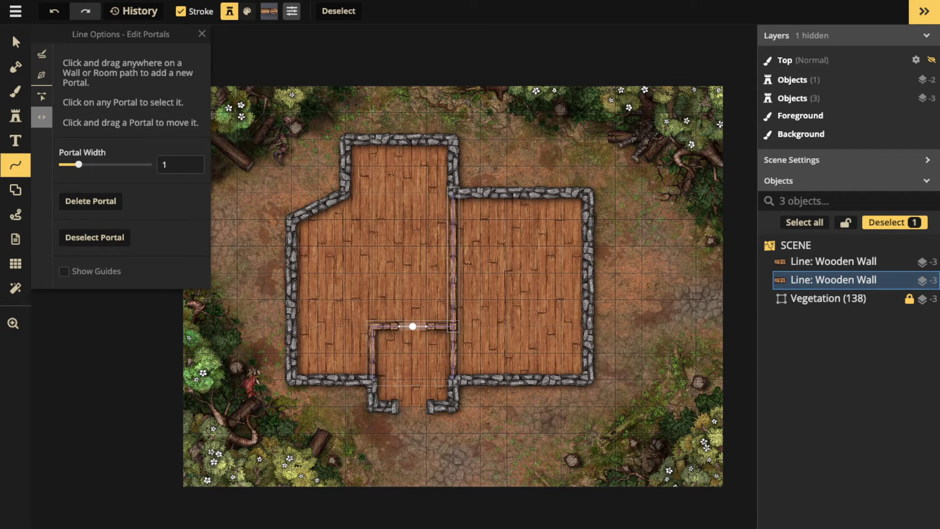
{"action": "left_click", "coordinate": [453, 260]}
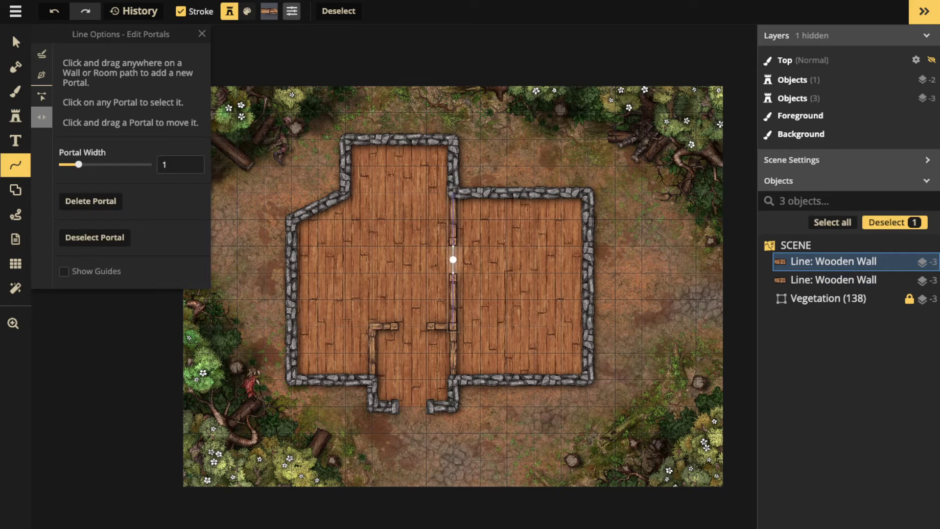
{"action": "key", "text": "Escape"}
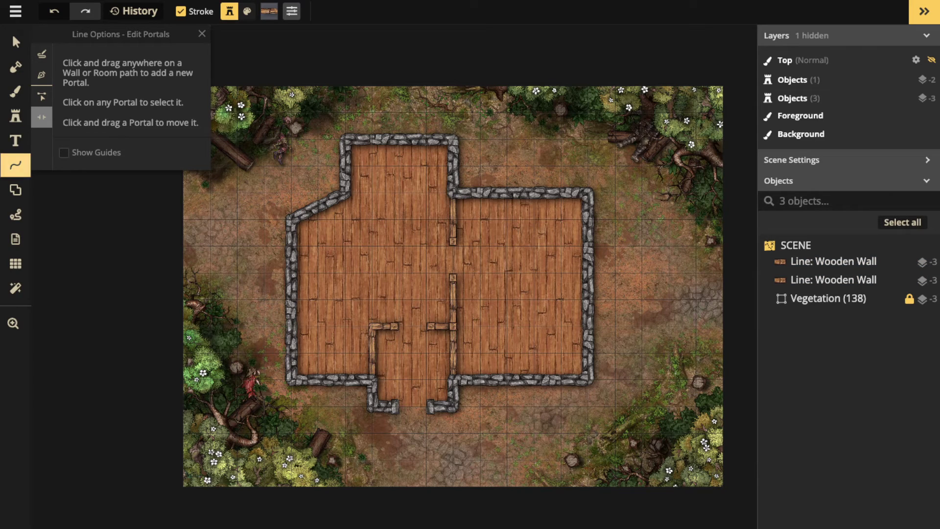
Step: With Merge Shapes disabled, draw a rectangle with a stone texture fill and no stroke over the entry area
{"action": "left_click", "coordinate": [15, 190]}
{"action": "left_click", "coordinate": [41, 96]}
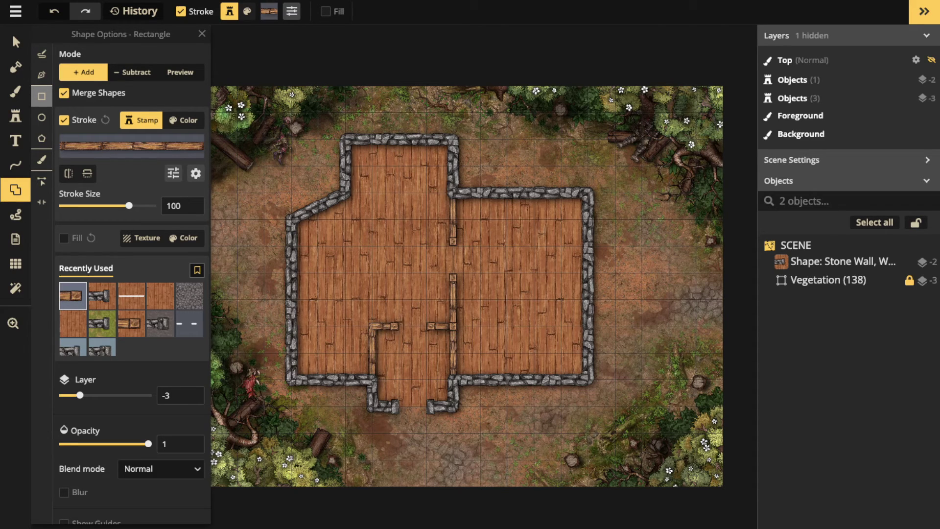
{"action": "scroll", "coordinate": [413, 355], "scroll_direction": "up", "scroll_amount": 3}
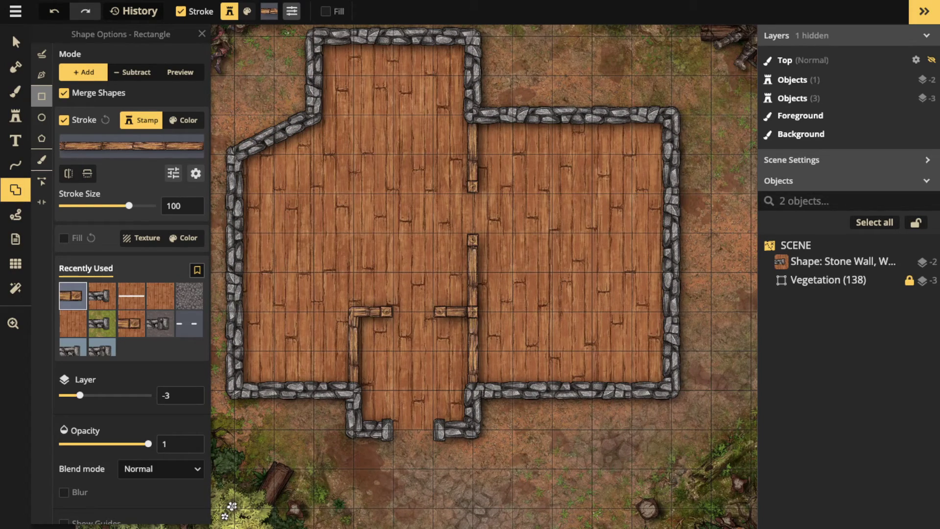
{"action": "left_click", "coordinate": [189, 295]}
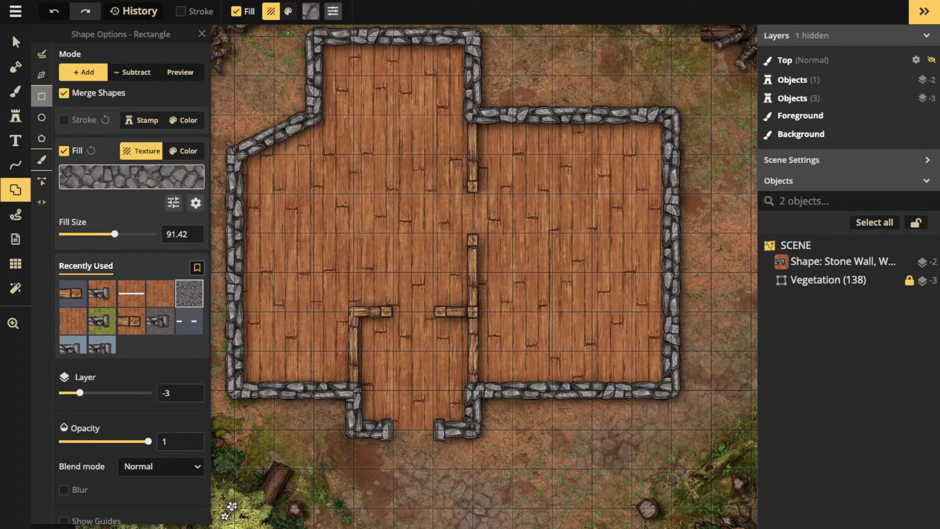
{"action": "left_click", "coordinate": [63, 93]}
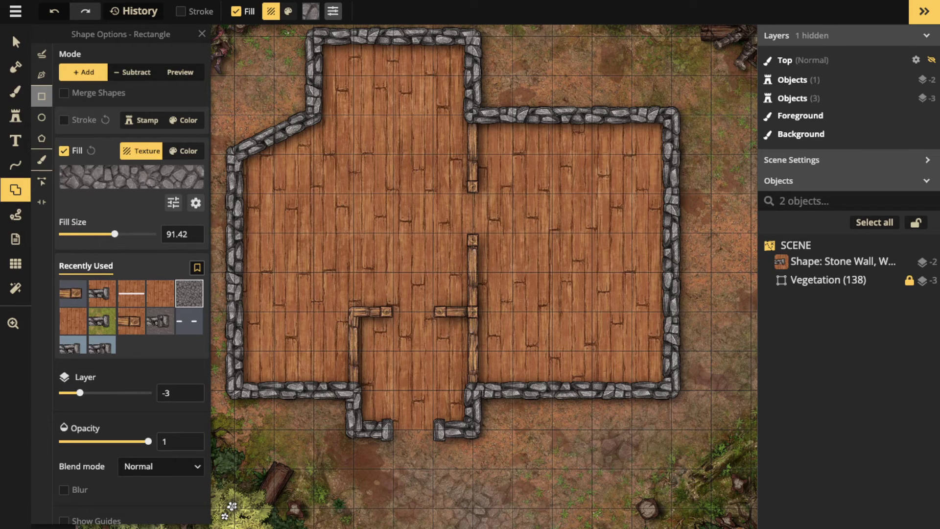
{"action": "left_click_drag", "start_coordinate": [353, 310], "coordinate": [472, 432]}
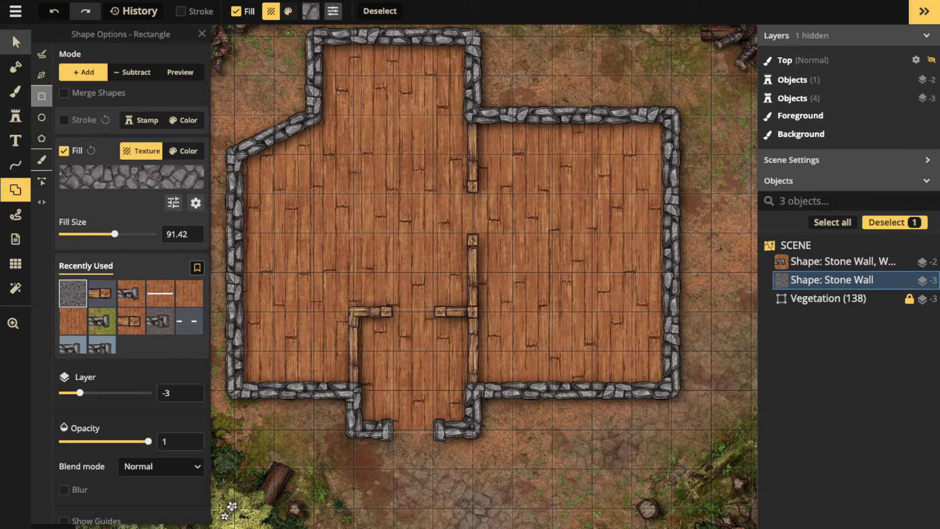
Step: Set the entry's stone floor shape to layer -2 and deselect it
{"action": "key", "text": "v"}
{"action": "left_click", "coordinate": [458, 8]}
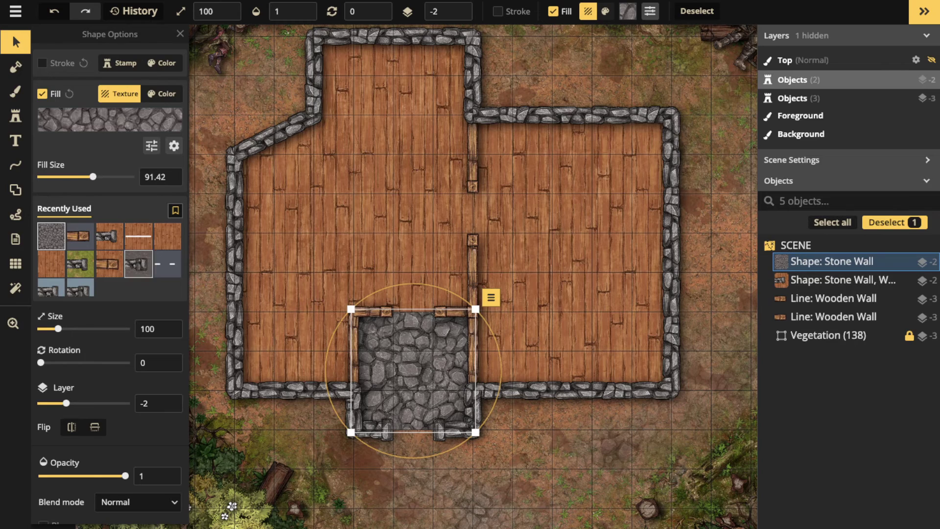
{"action": "key", "text": "Escape"}
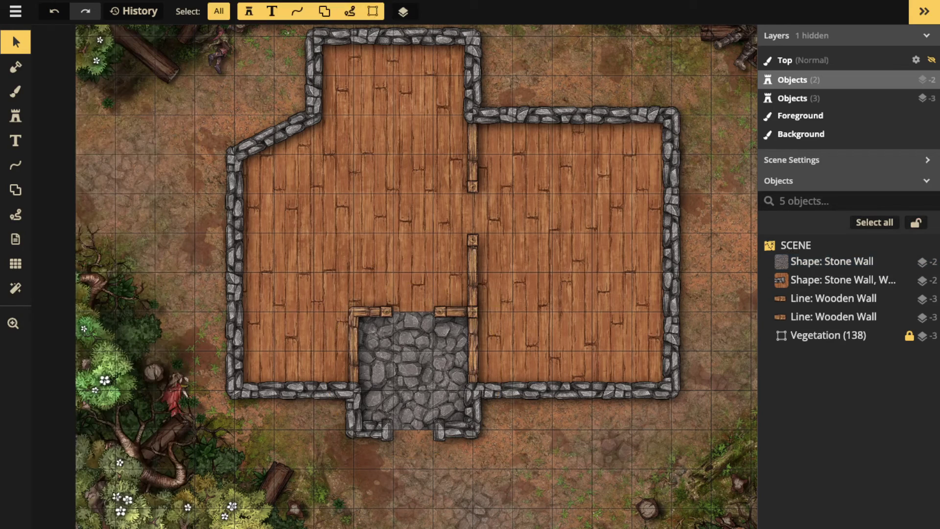
Step: Draw a floor rectangle over the room right of the dividing wall and change its fill to the wood floor texture without a stroke
{"action": "left_click", "coordinate": [15, 189]}
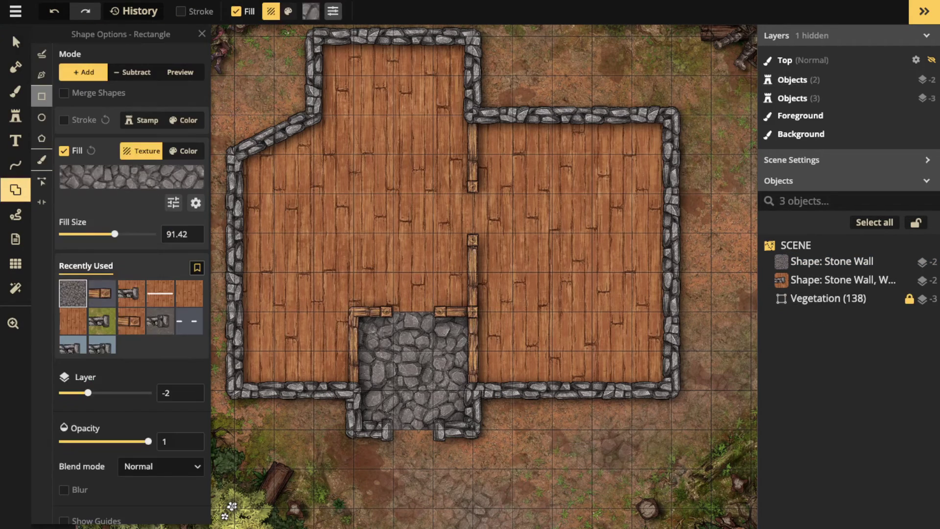
{"action": "left_click_drag", "start_coordinate": [473, 115], "coordinate": [671, 390]}
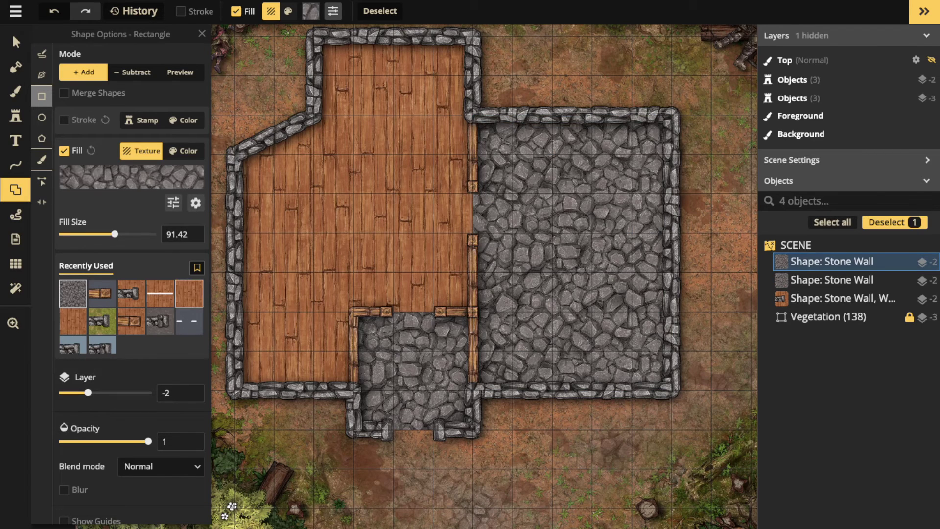
{"action": "left_click", "coordinate": [189, 292]}
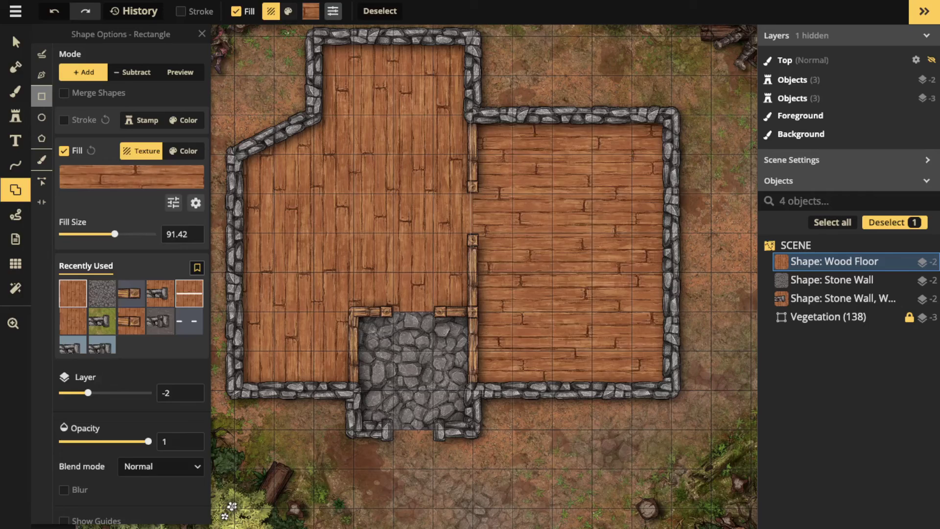
{"action": "left_click", "coordinate": [189, 293]}
{"action": "left_click", "coordinate": [63, 120]}
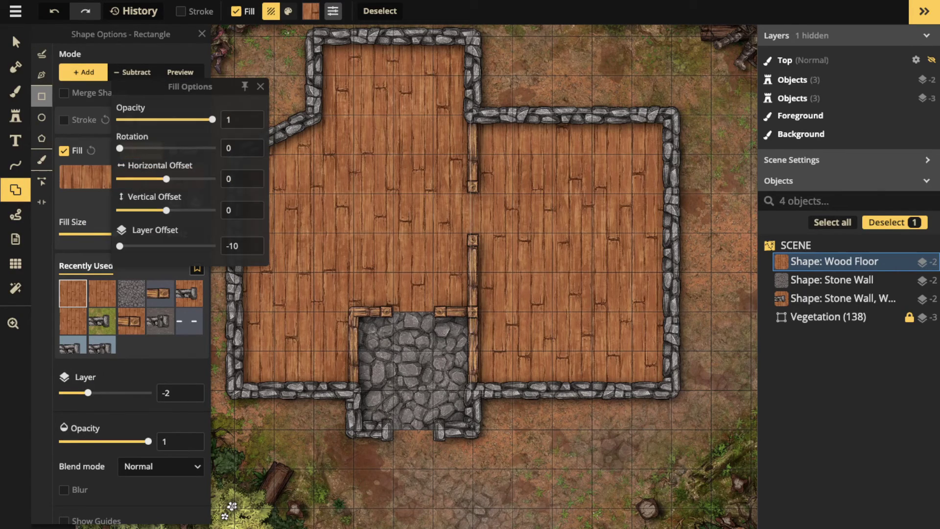
Step: Set the right-hand room's wood floor fill rotation to 90
{"action": "left_click", "coordinate": [195, 202]}
{"action": "double_click", "coordinate": [228, 147]}
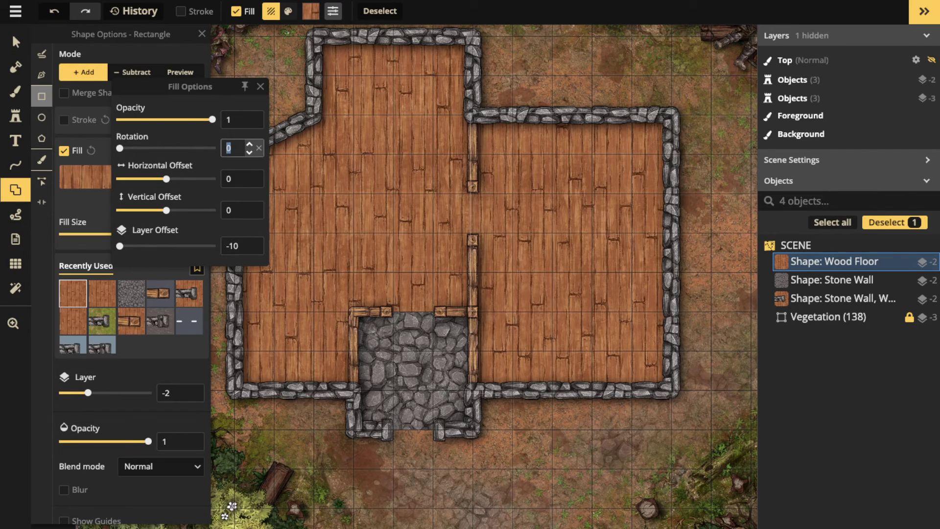
{"action": "type", "text": "90"}
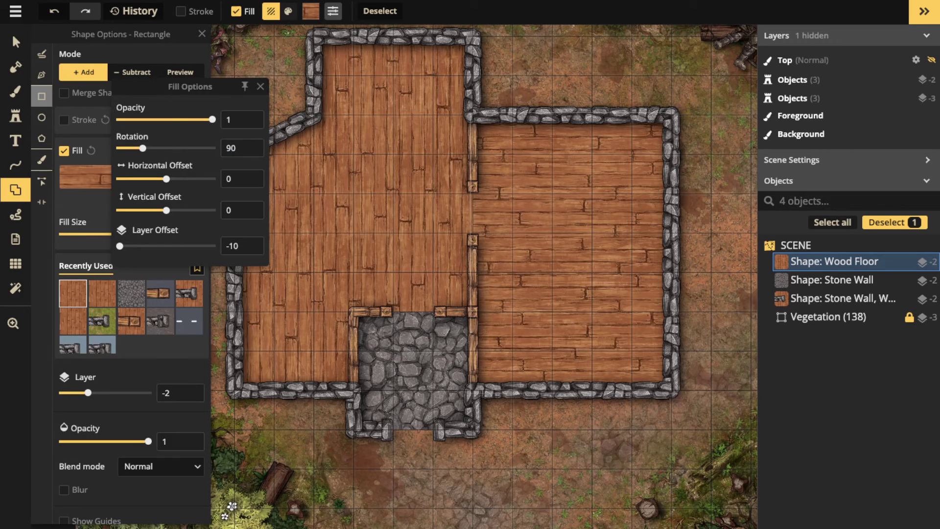
{"action": "key", "text": "Escape"}
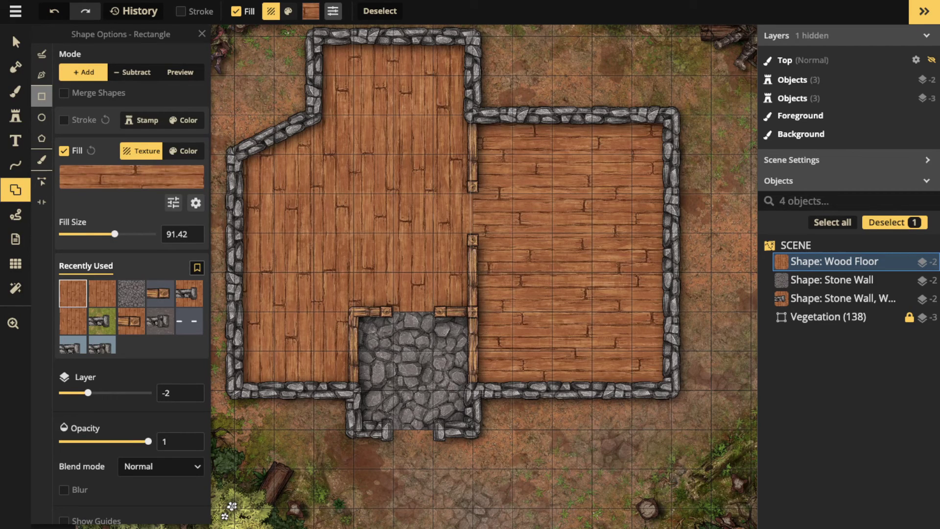
Step: Set the right-hand wood floor's fill brightness to 98 and deselect the shape
{"action": "left_click", "coordinate": [174, 203]}
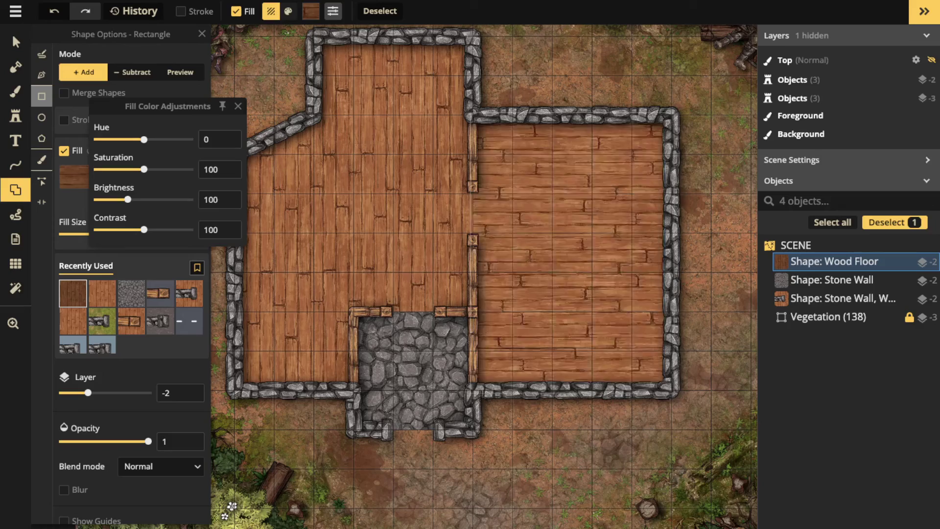
{"action": "left_click_drag", "start_coordinate": [128, 199], "coordinate": [143, 200]}
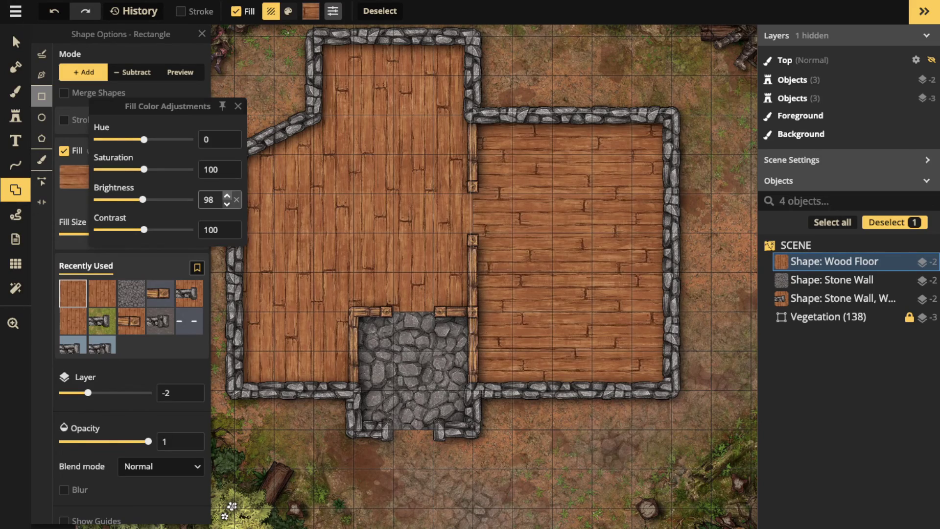
{"action": "left_click", "coordinate": [16, 41]}
{"action": "scroll", "coordinate": [436, 268], "scroll_direction": "down", "scroll_amount": 1}
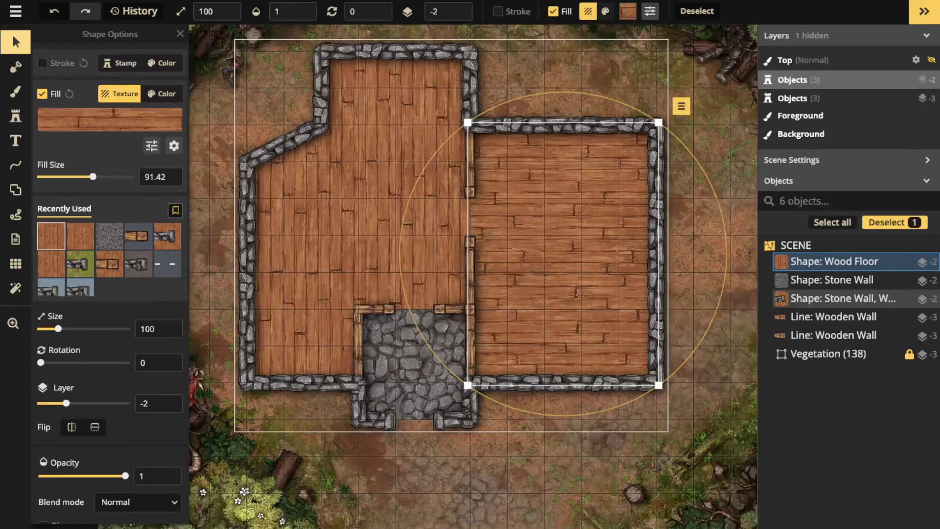
{"action": "key", "text": "Escape"}
{"action": "scroll", "coordinate": [429, 279], "scroll_direction": "down", "scroll_amount": 3}
{"action": "scroll", "coordinate": [429, 279], "scroll_direction": "up", "scroll_amount": 2}
{"action": "scroll", "coordinate": [429, 279], "scroll_direction": "down", "scroll_amount": 2}
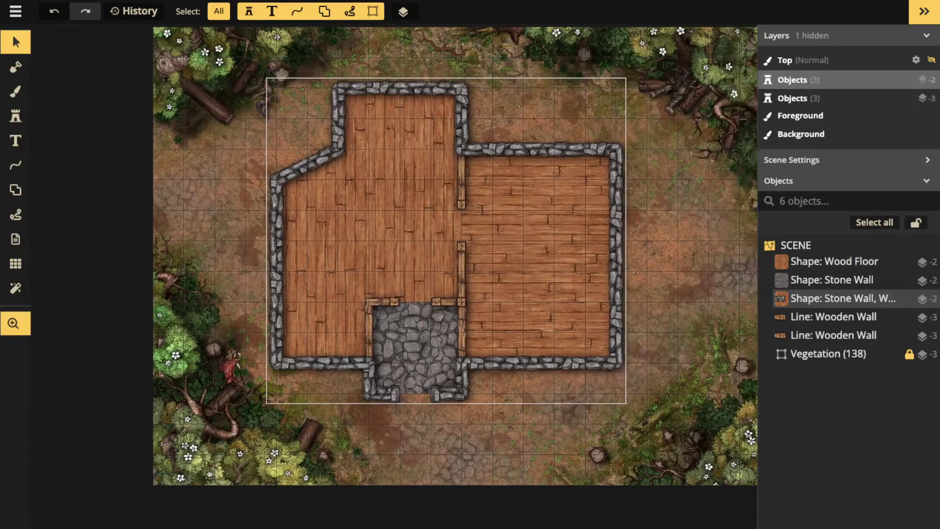
{"action": "left_click_drag", "start_coordinate": [429, 279], "coordinate": [455, 347]}
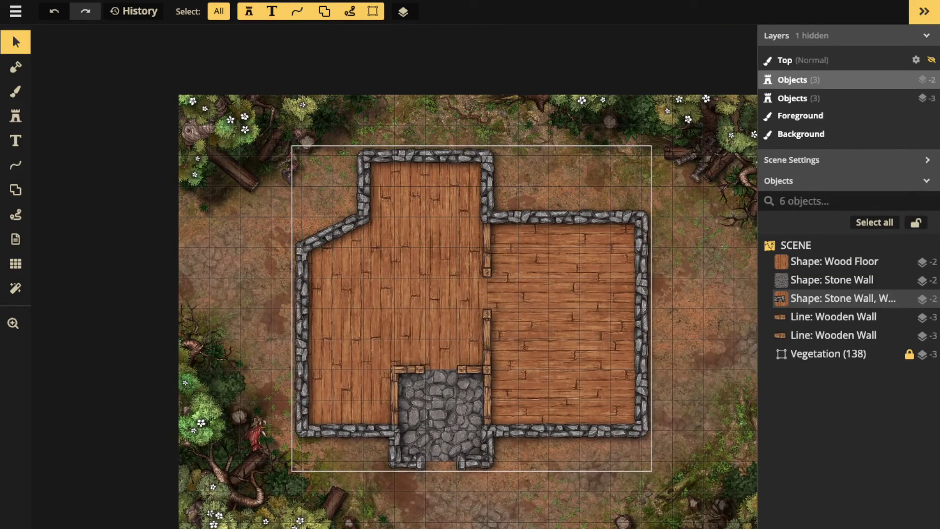